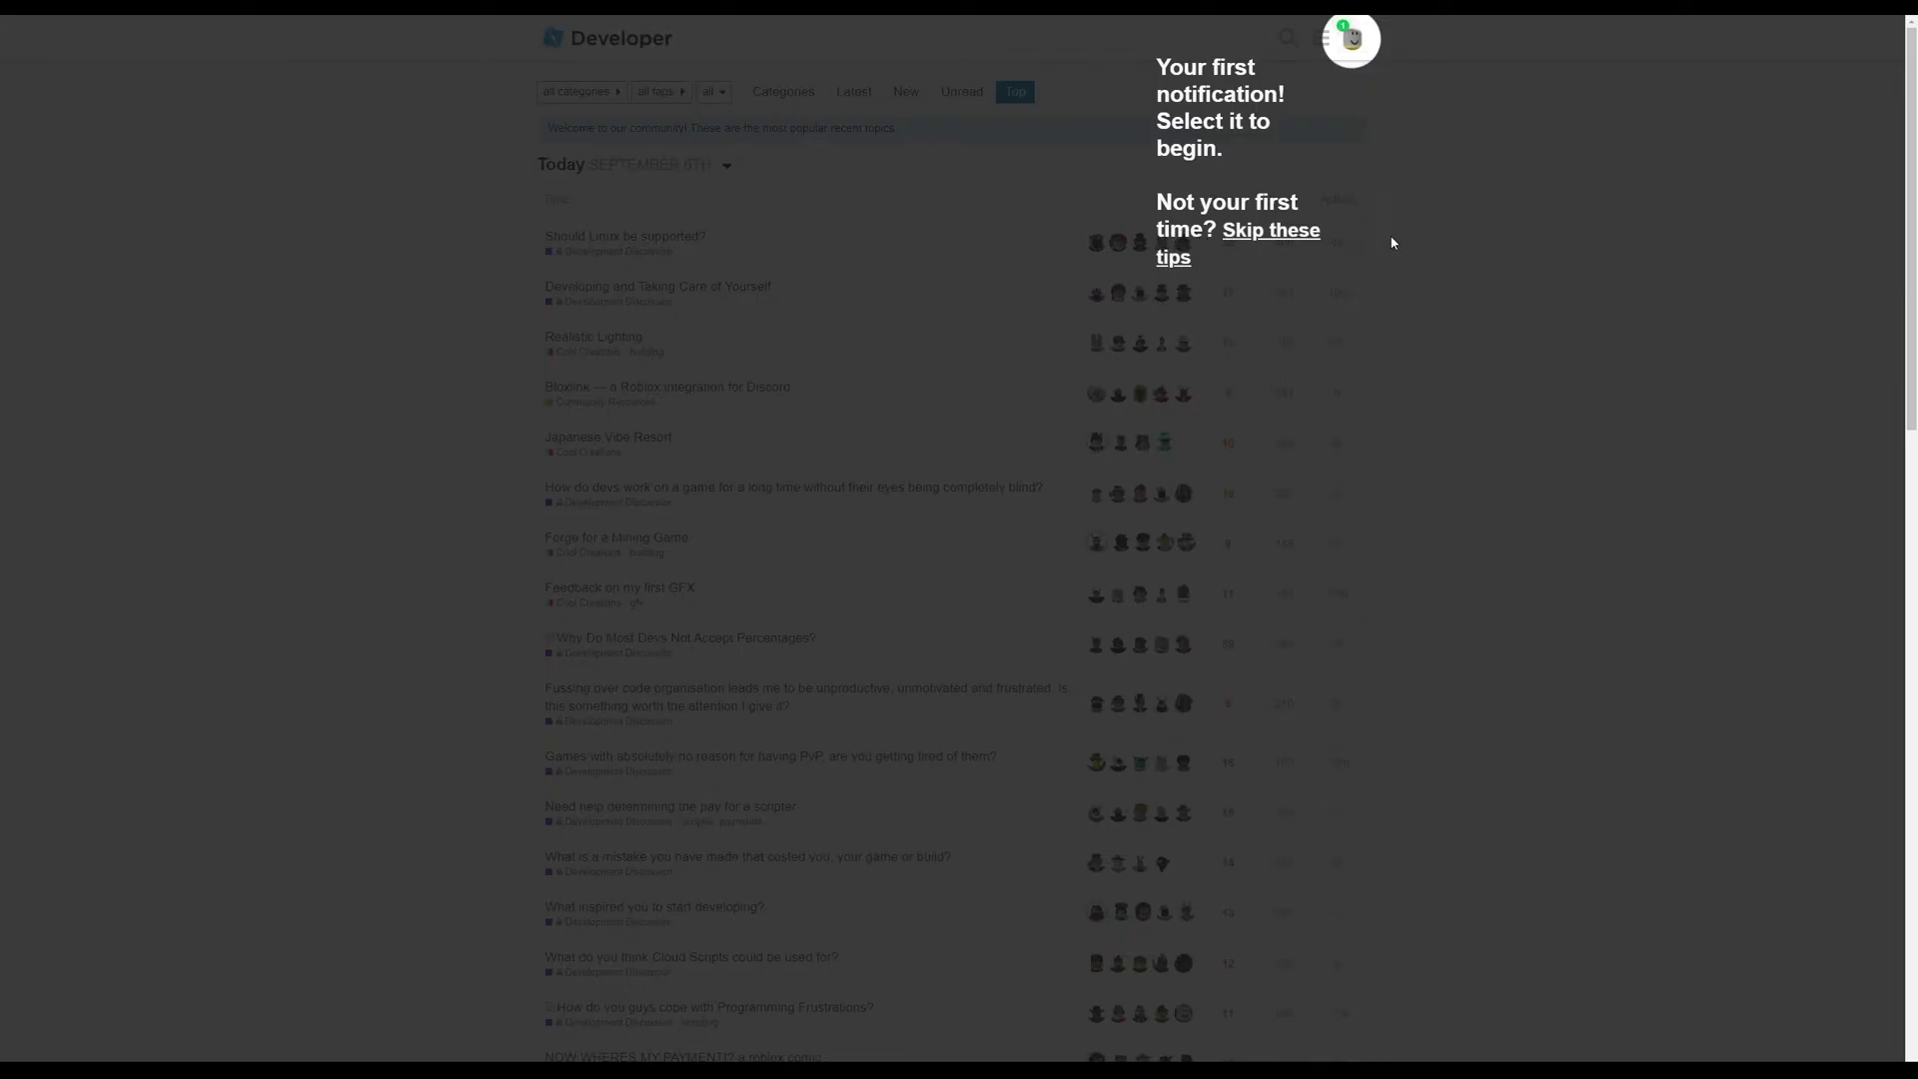
# Step: Skip the onboarding tips, check the empty notifications list, and reload the forum front page
pyautogui.click(1275, 235)
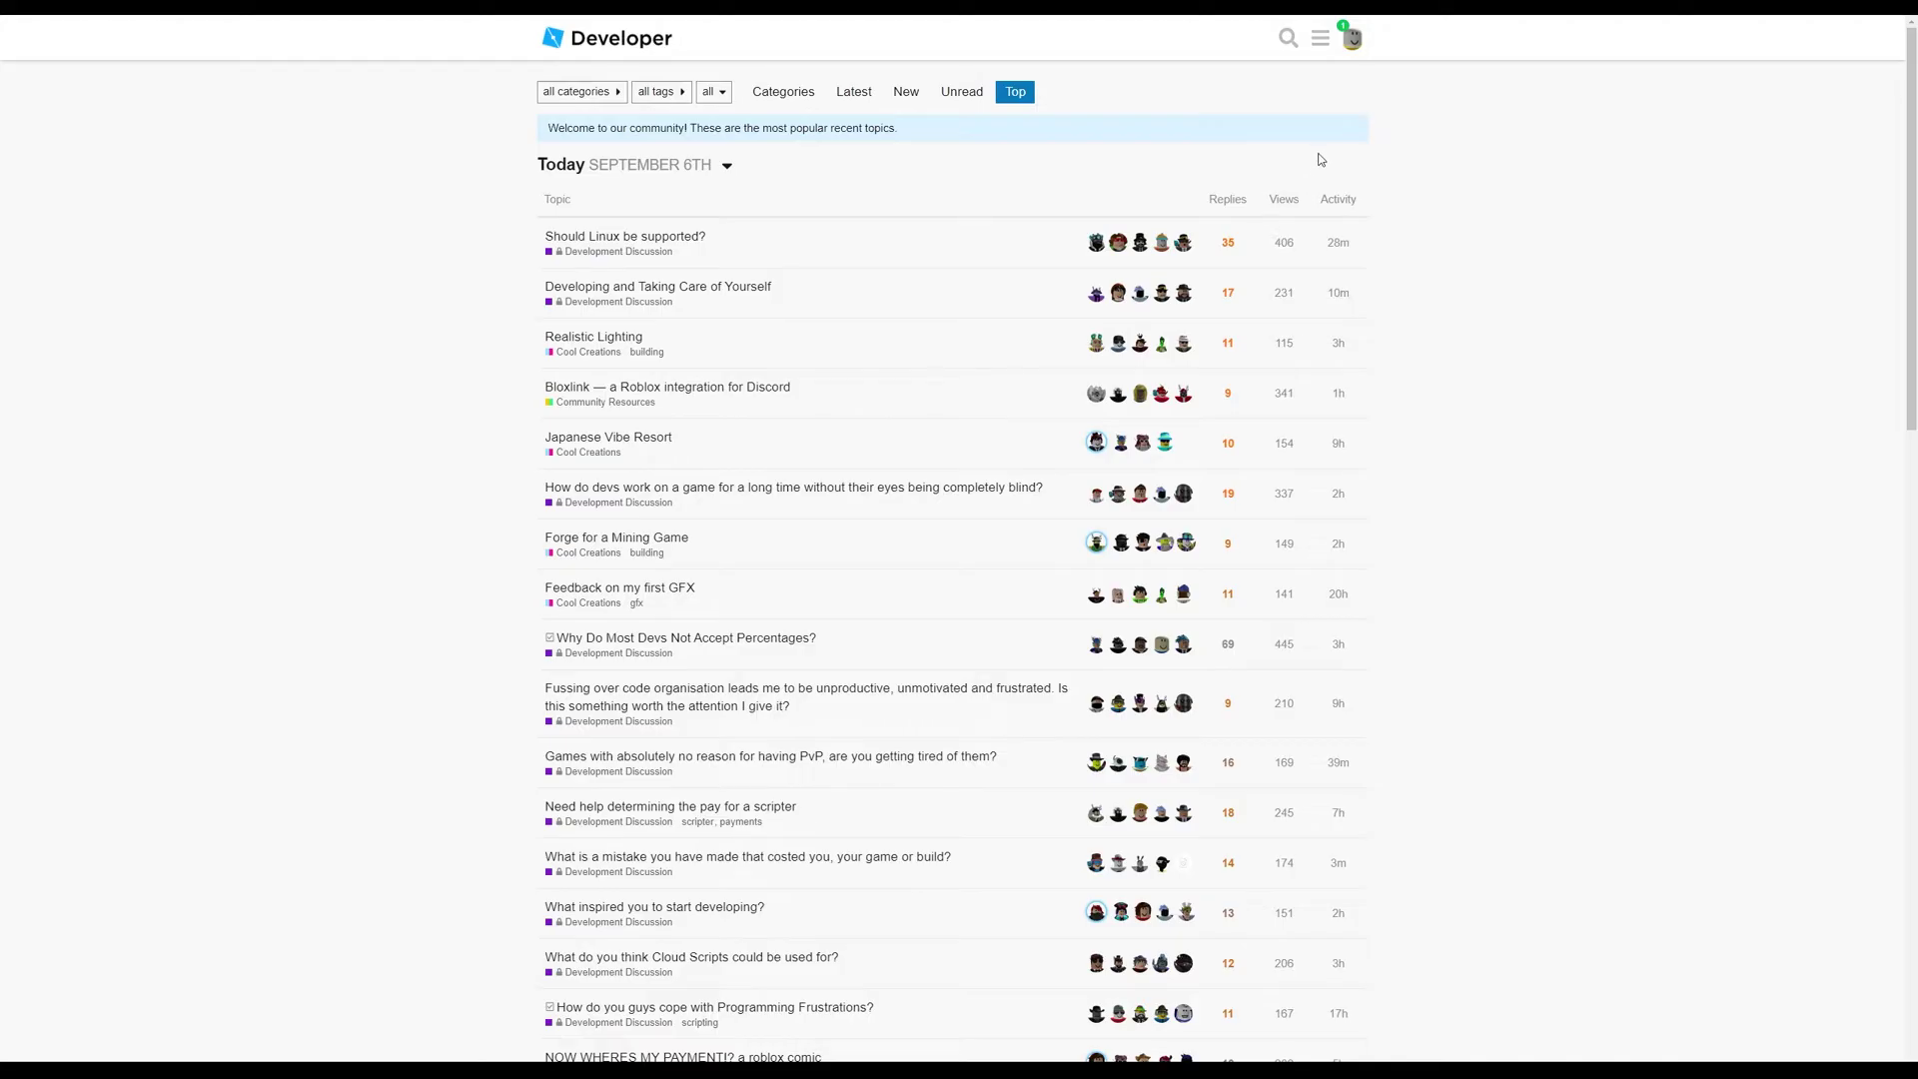
pyautogui.click(1353, 40)
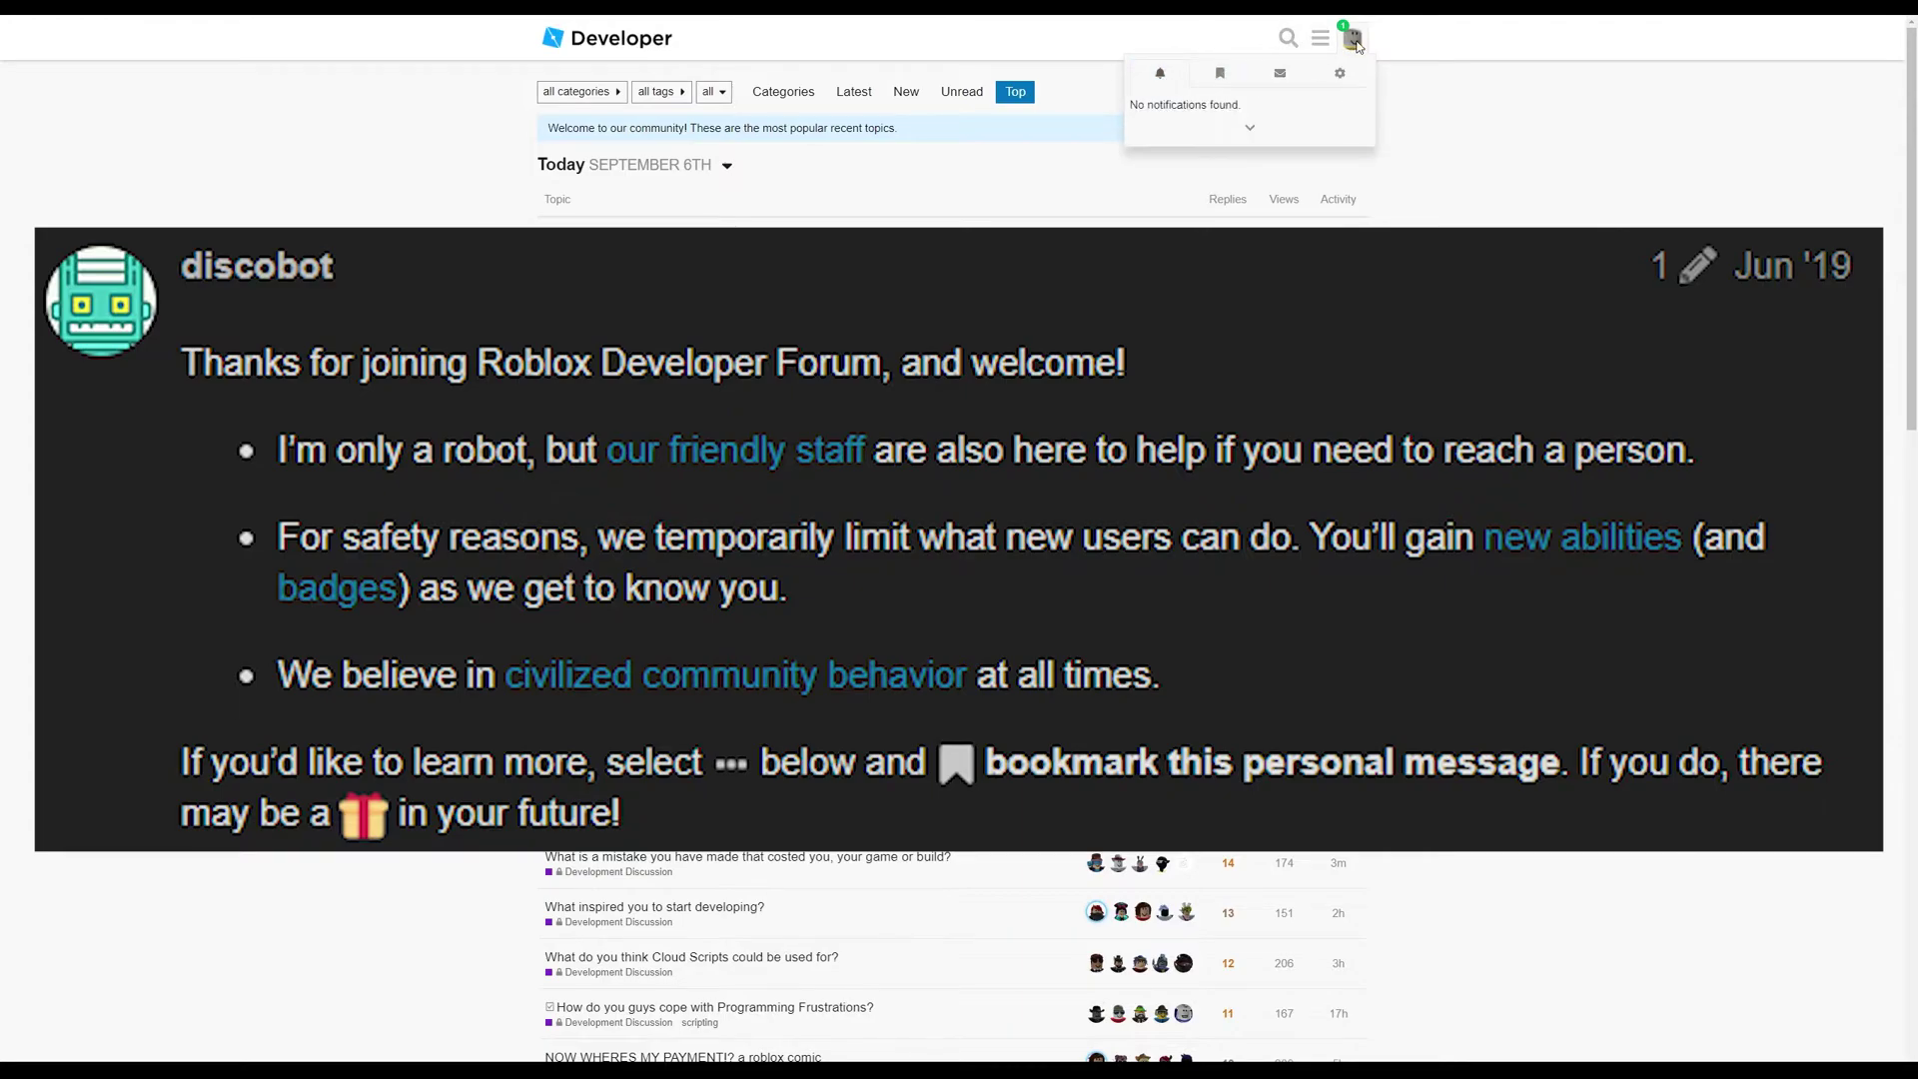
pyautogui.click(1047, 131)
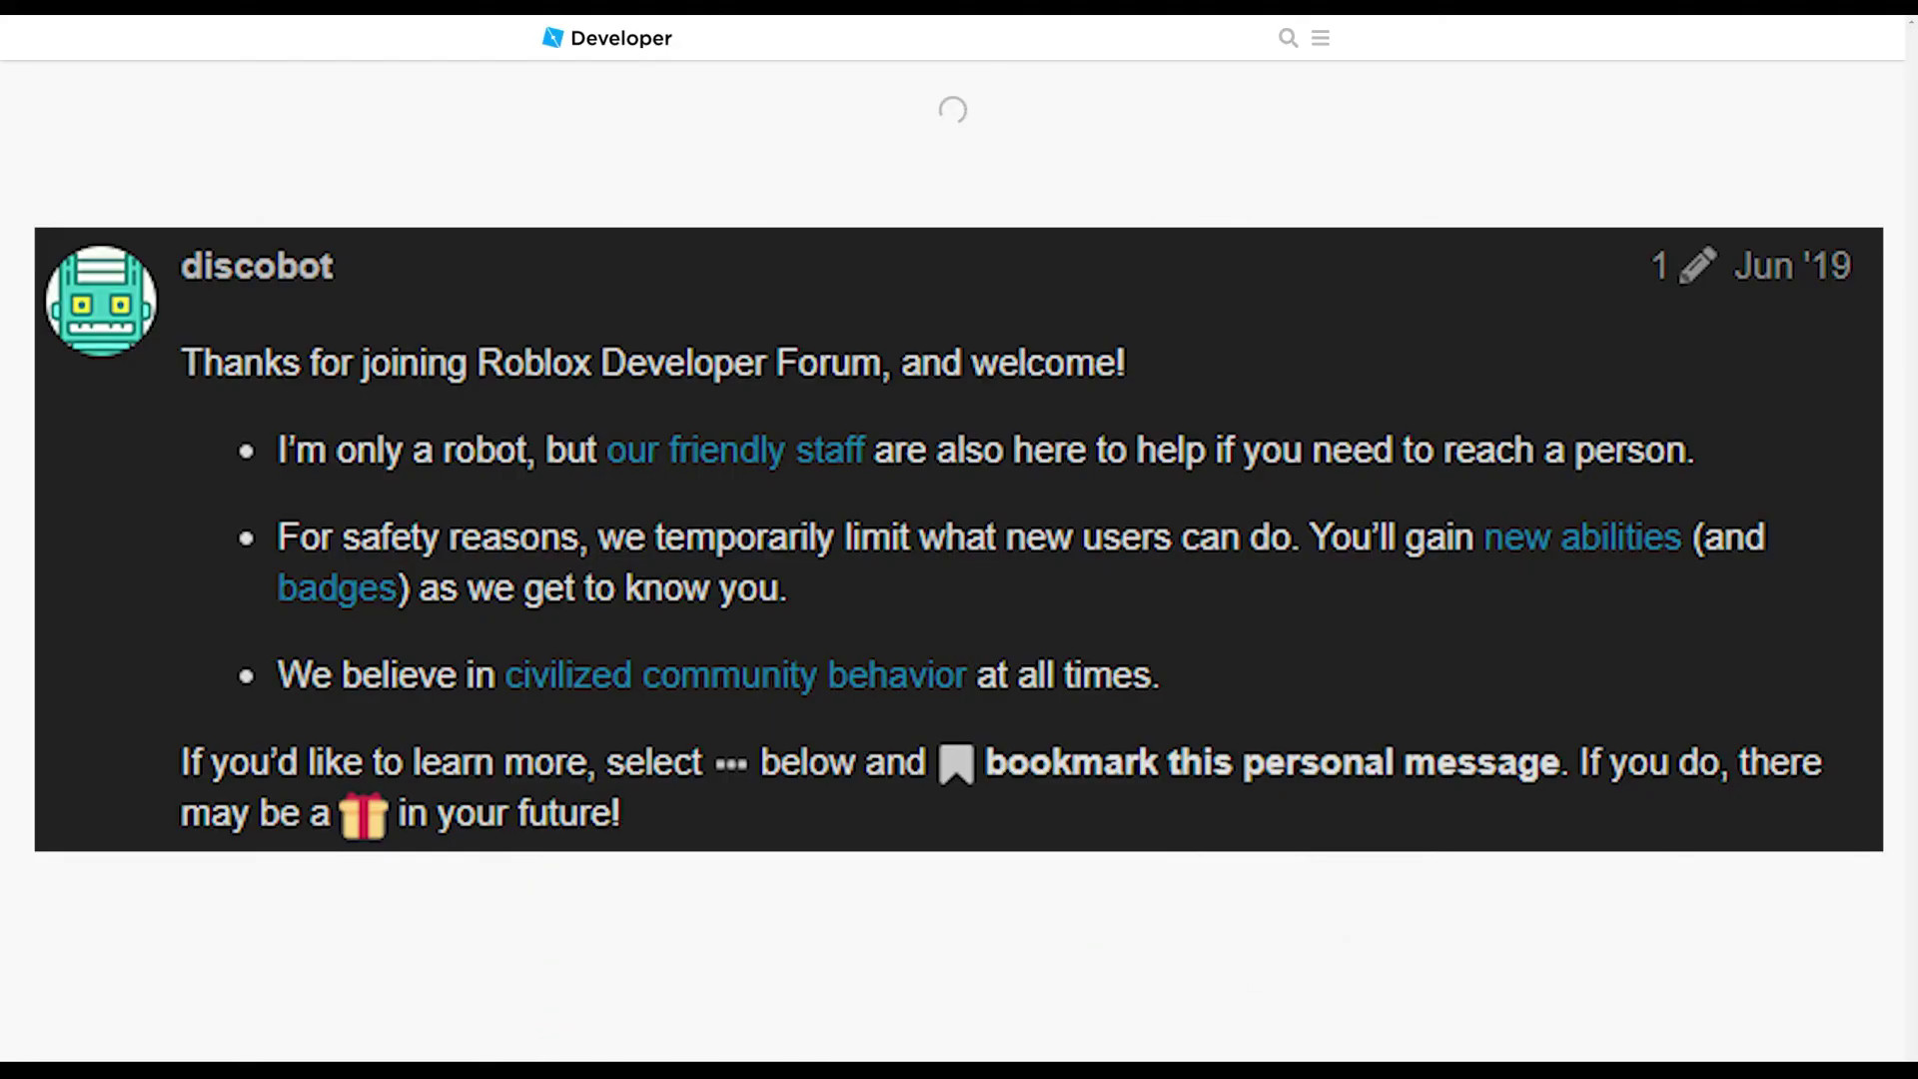
pyautogui.click(1352, 37)
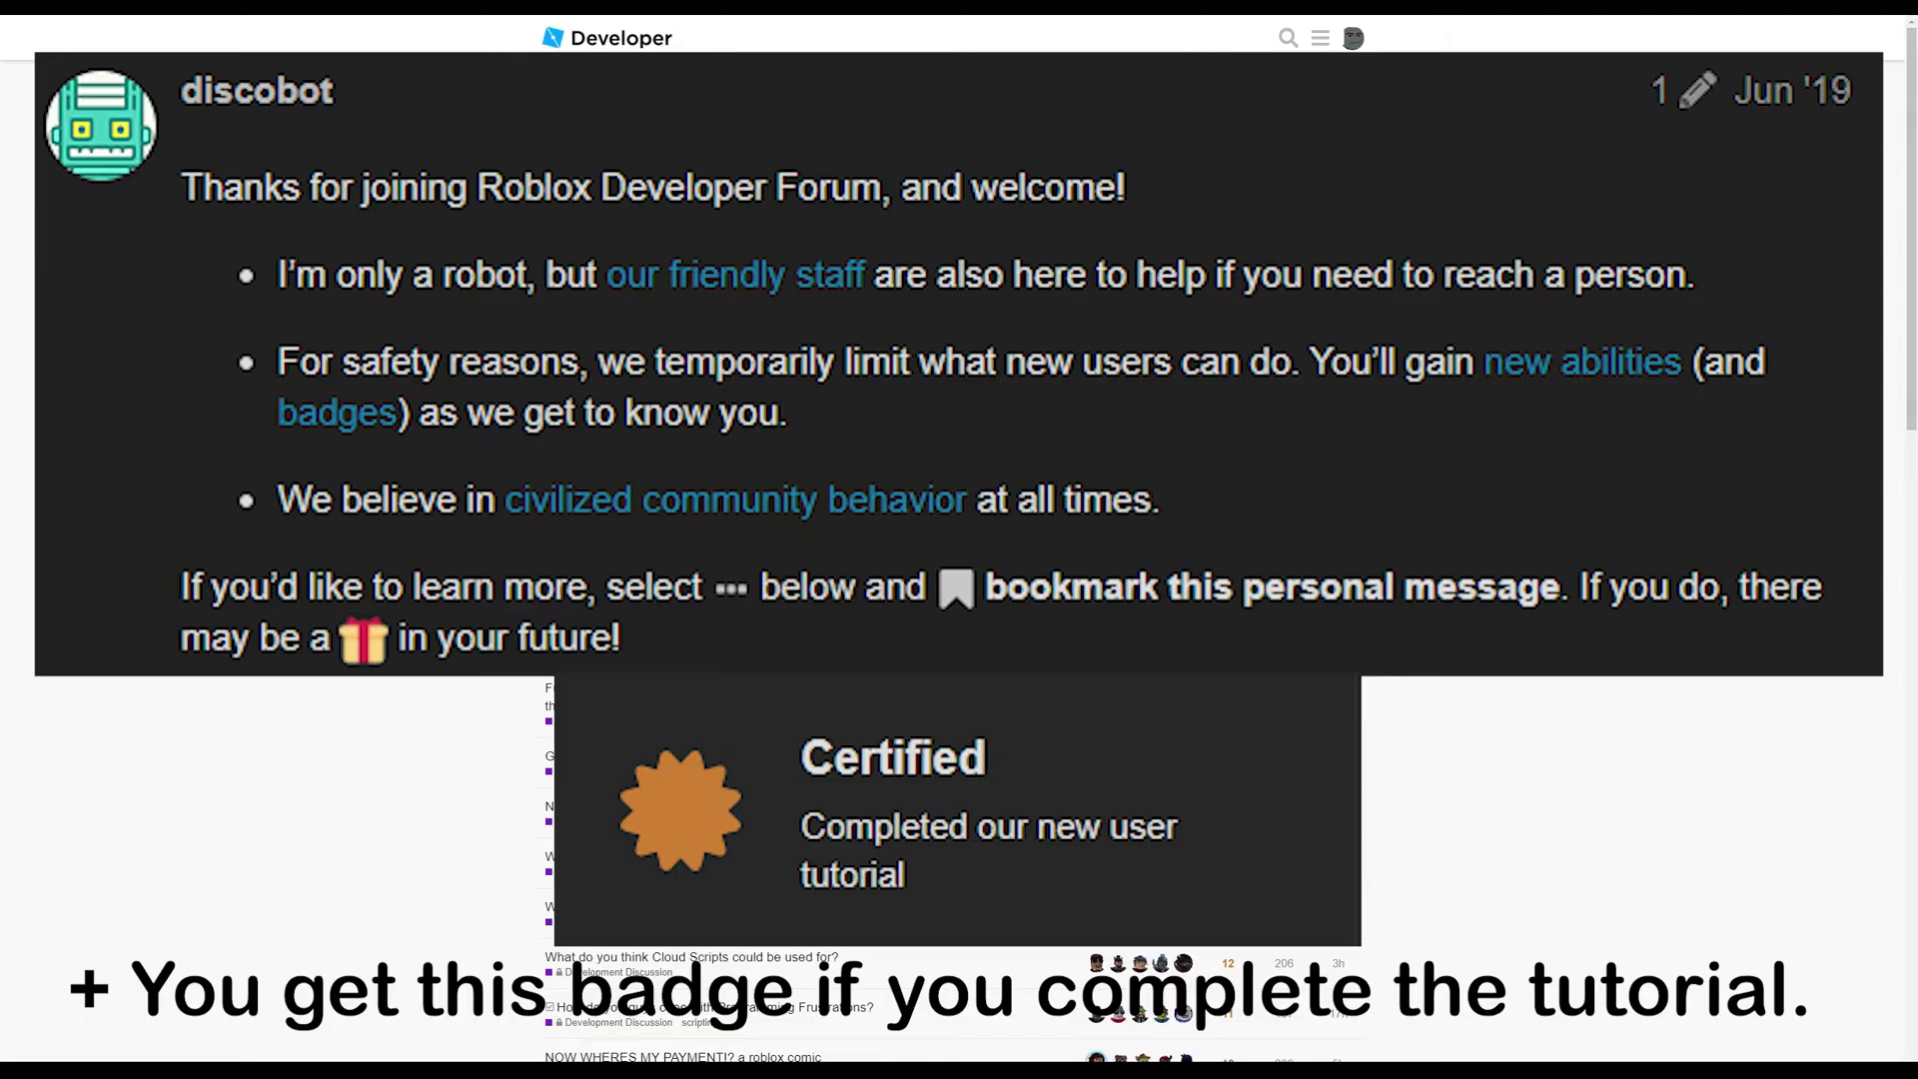
# Step: On the categories homepage, reveal the muted Collaboration category and open Updates
pyautogui.click(577, 40)
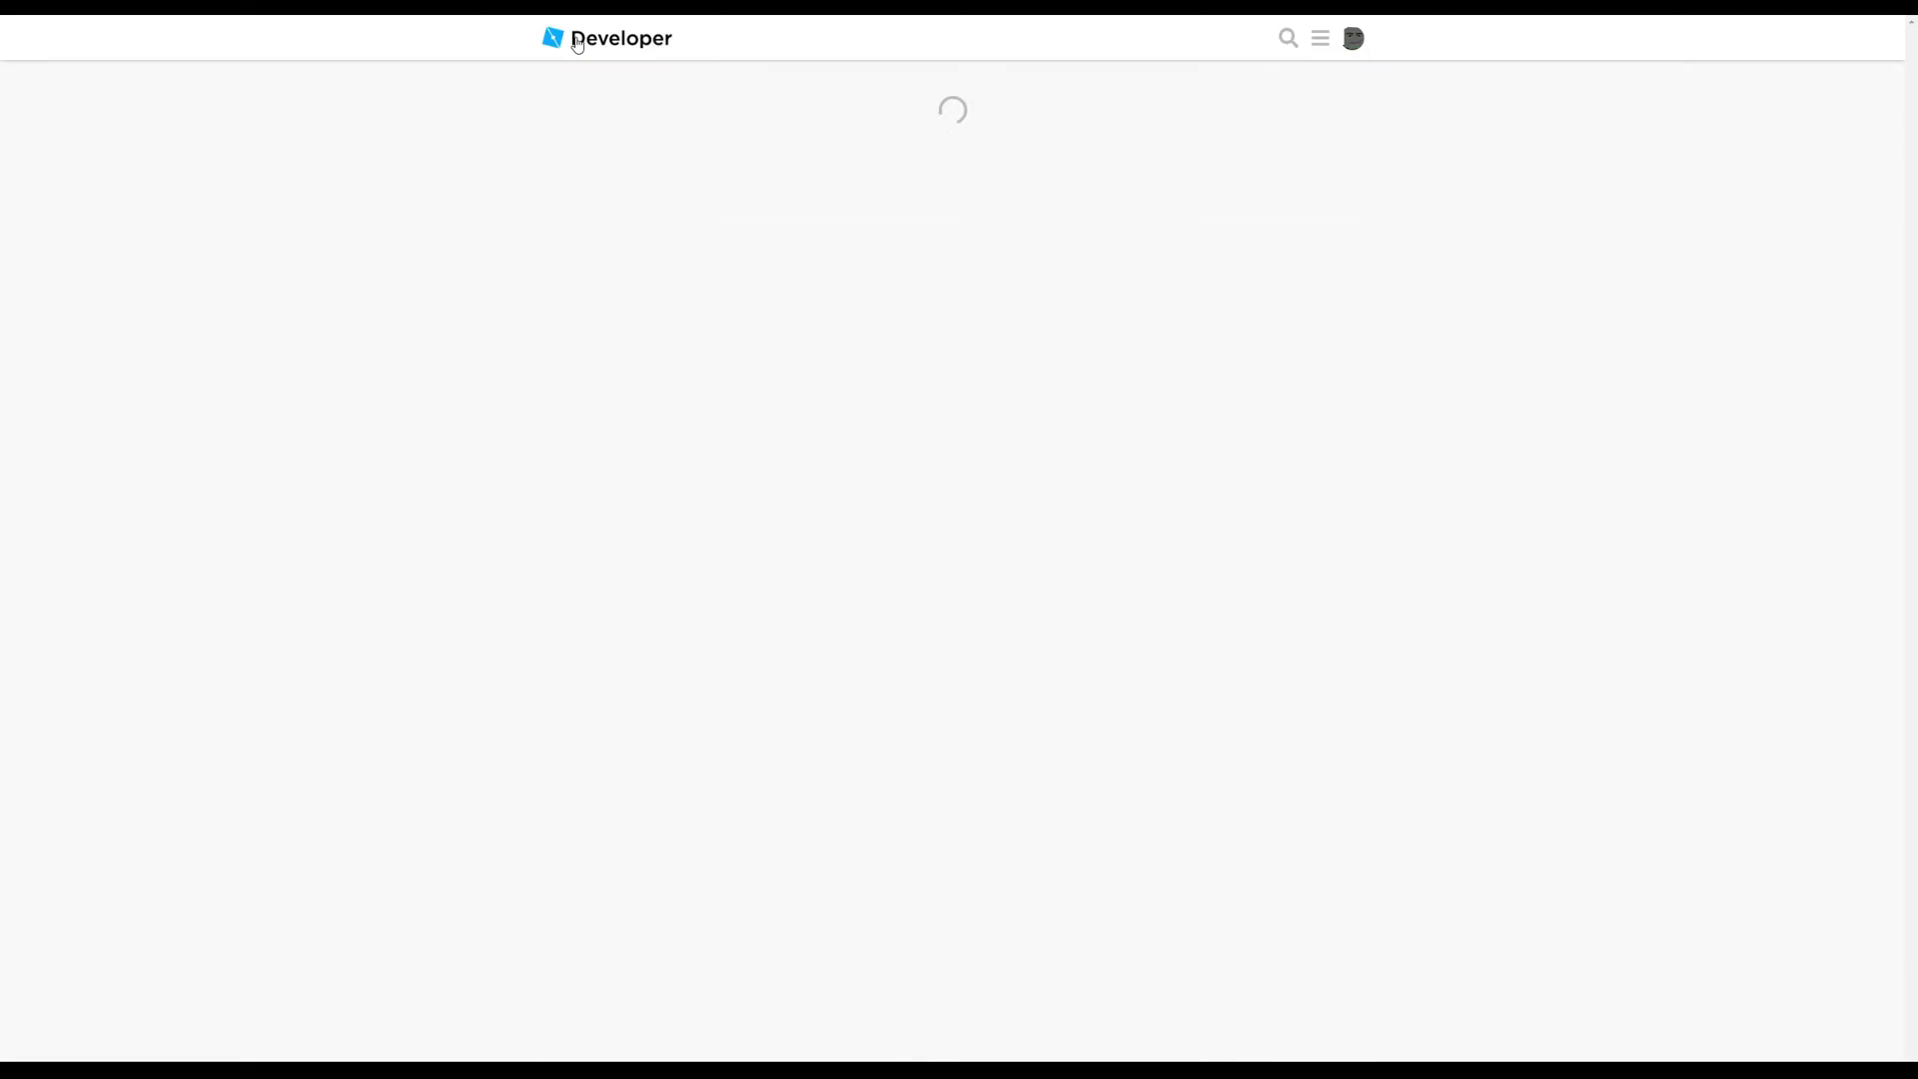
pyautogui.scroll(-1, 649, 188)
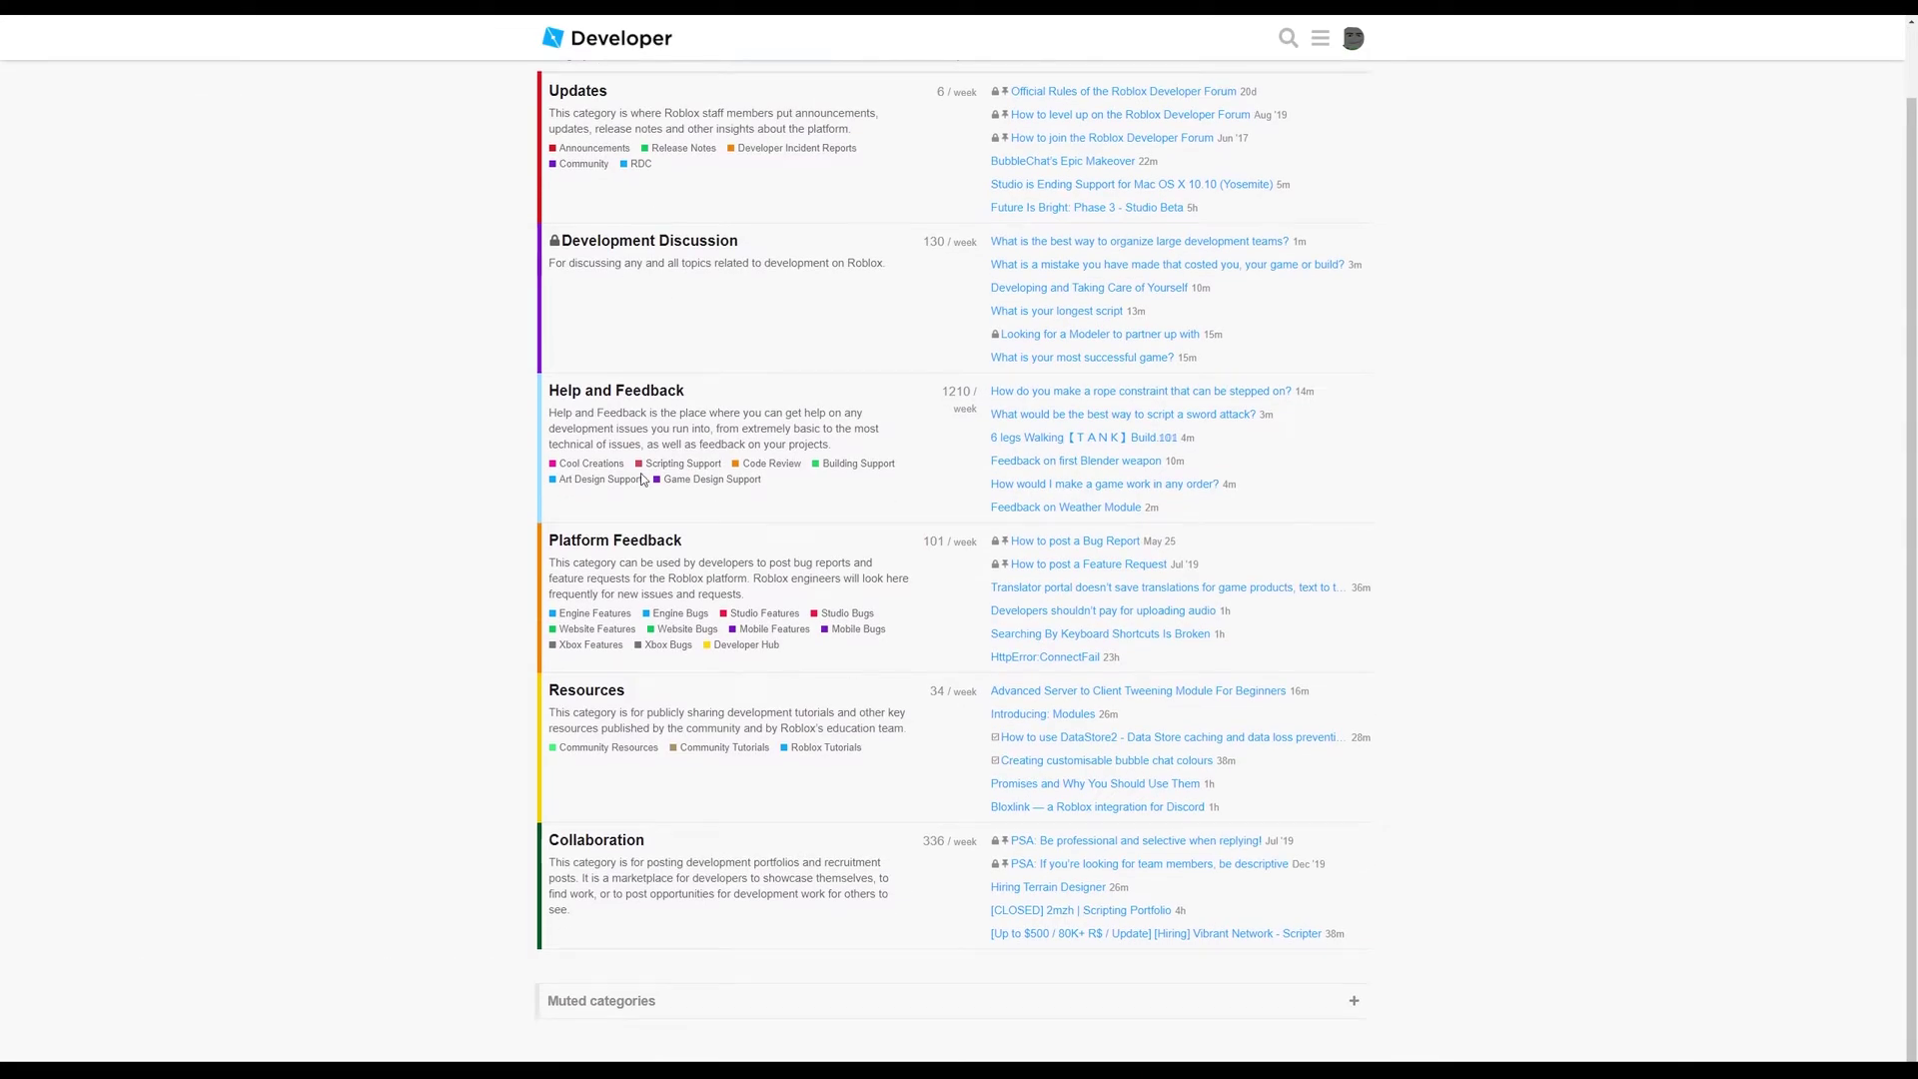
pyautogui.click(588, 997)
pyautogui.scroll(-1, 588, 995)
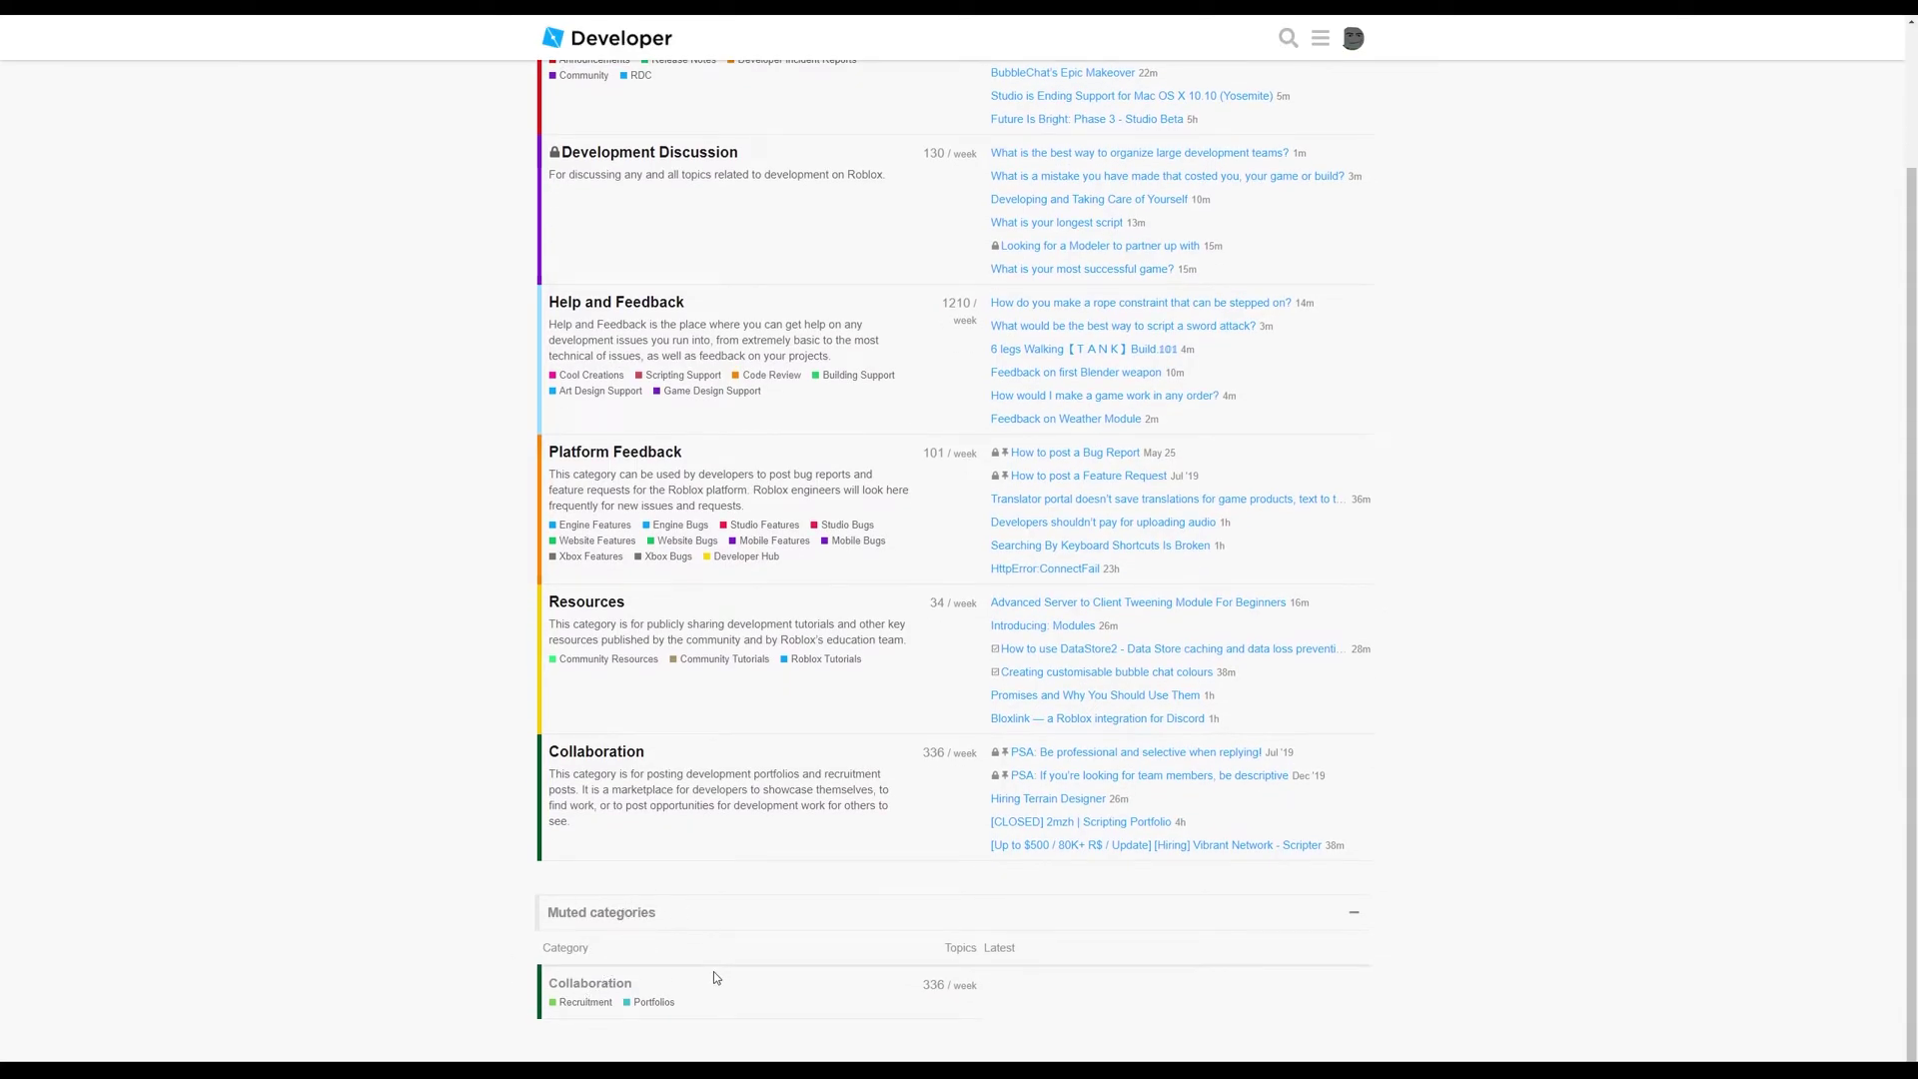
pyautogui.scroll(1, 599, 899)
pyautogui.scroll(1, 450, 794)
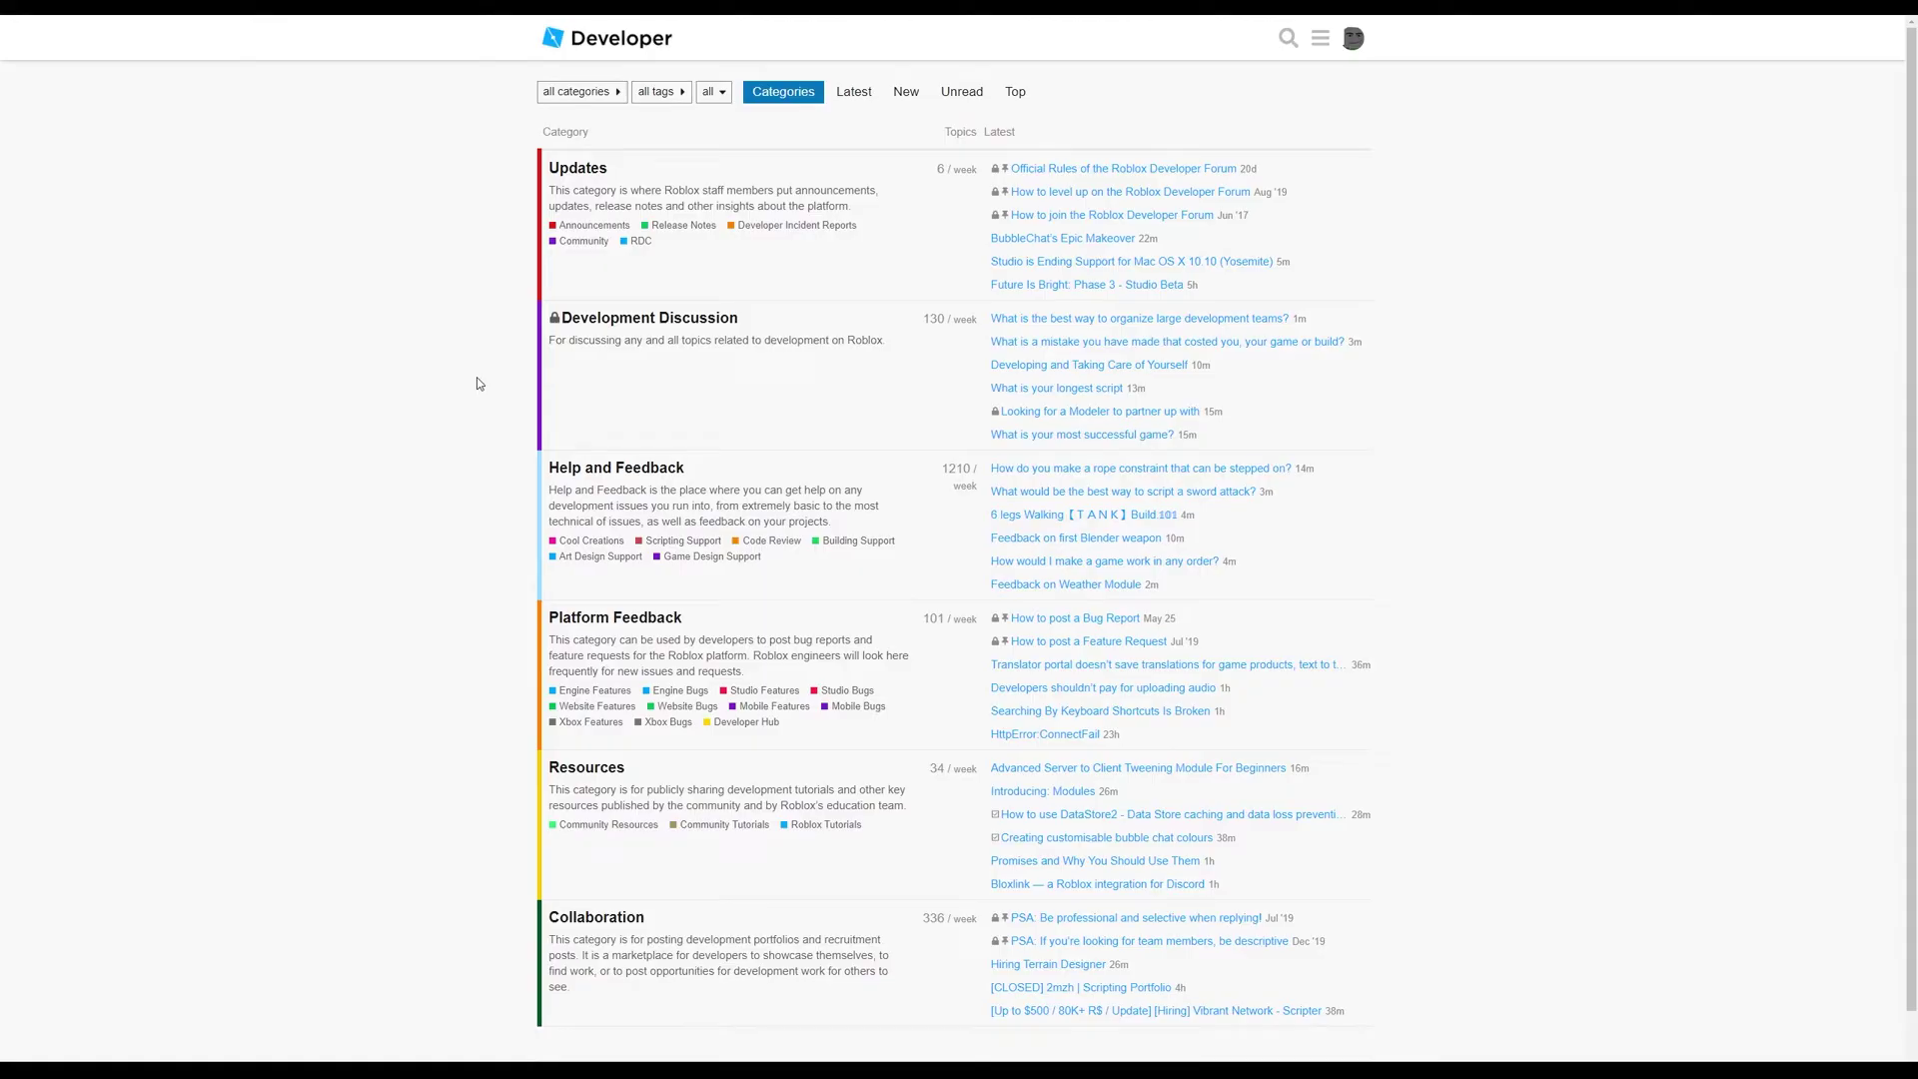
pyautogui.click(577, 167)
pyautogui.click(1353, 38)
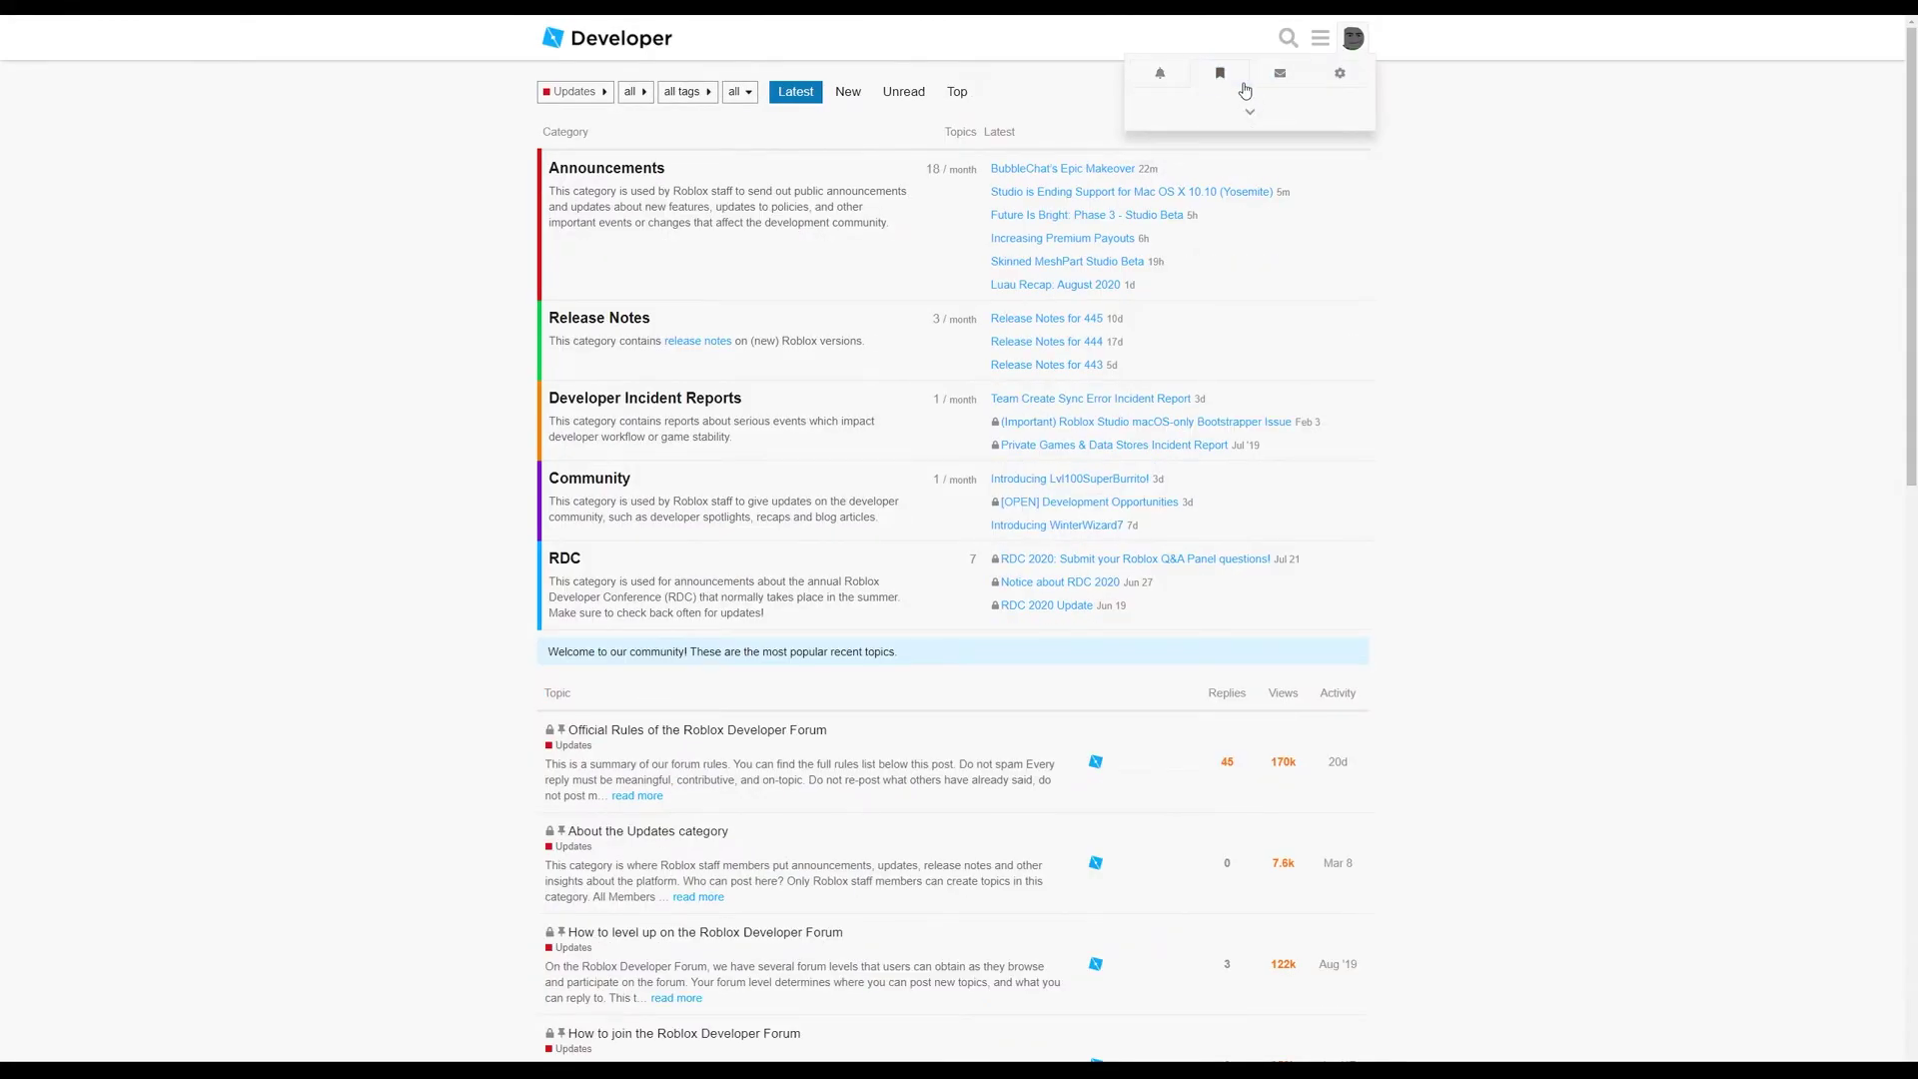
# Step: Open your profile summary page and view your account Activity
pyautogui.click(1339, 74)
pyautogui.click(1205, 109)
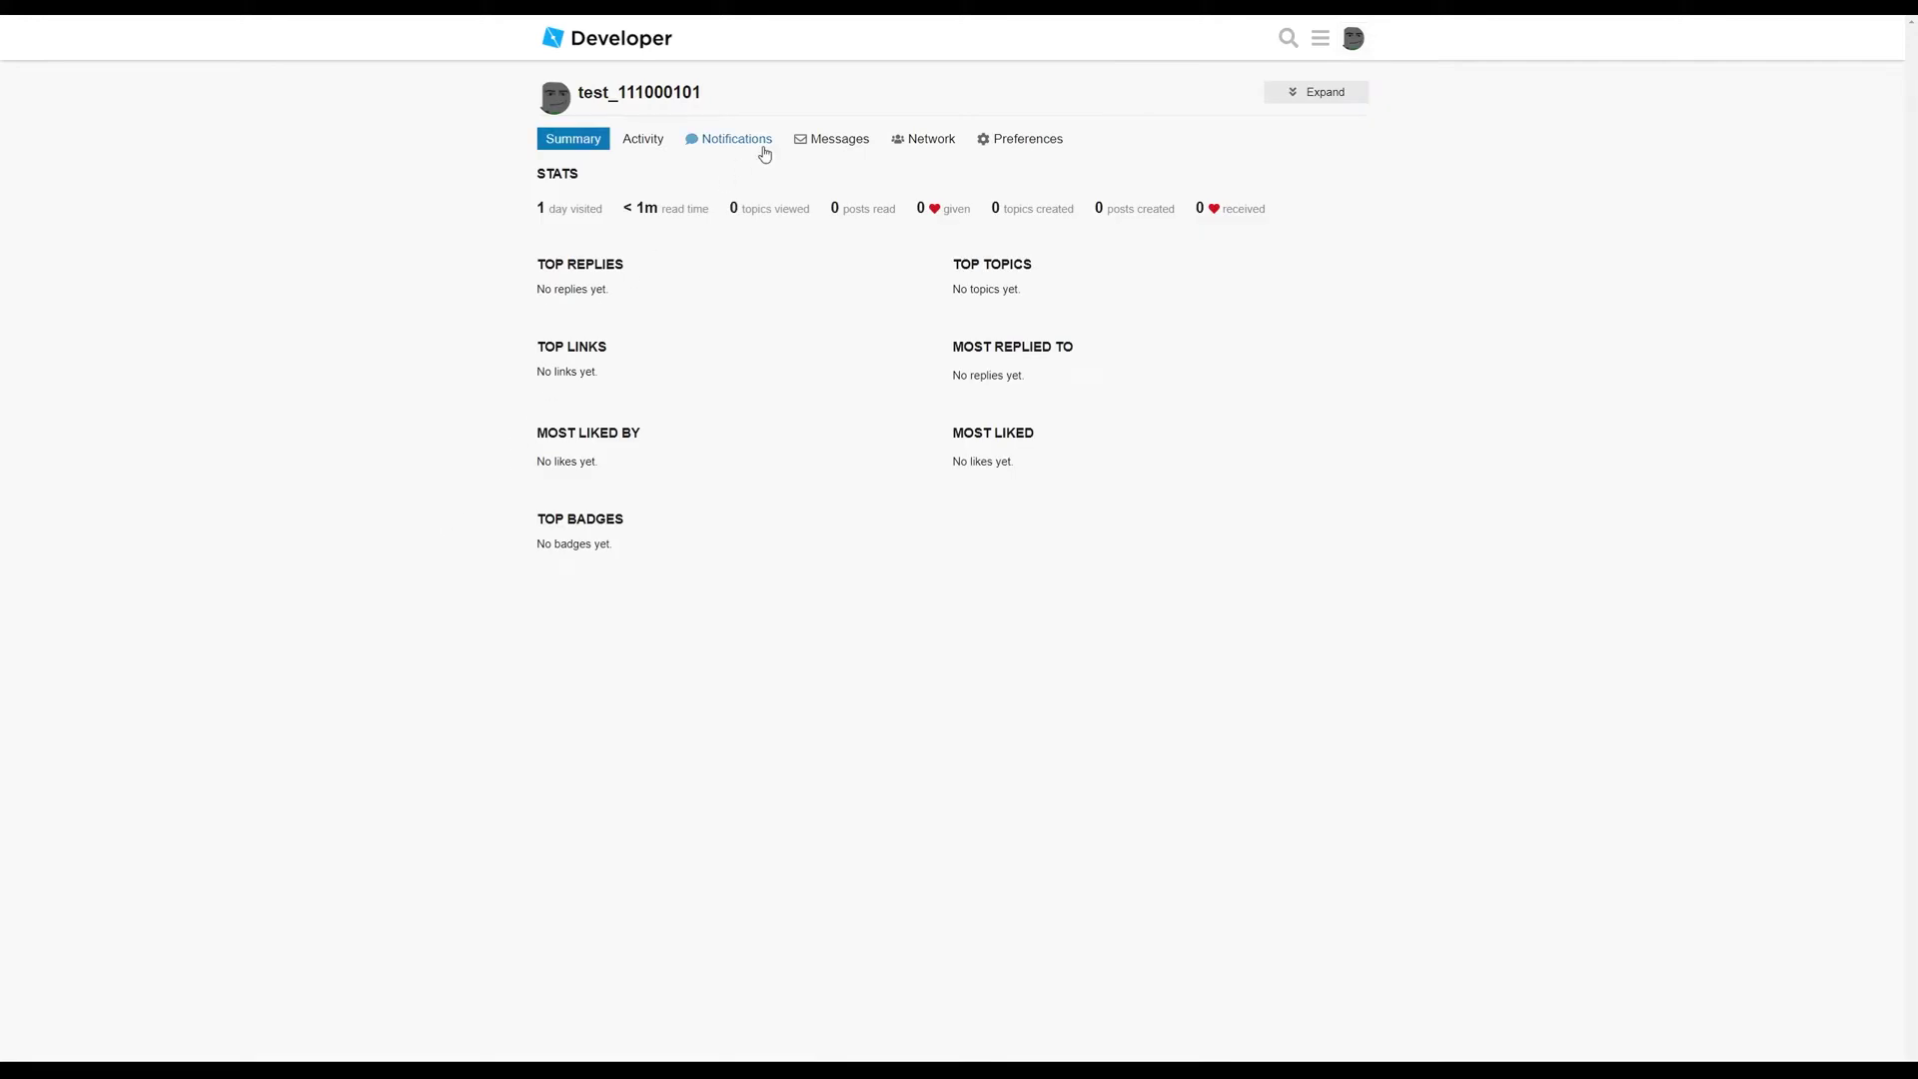
pyautogui.moveTo(702, 93); pyautogui.dragTo(582, 95)
pyautogui.click(510, 175)
pyautogui.doubleClick(530, 210)
pyautogui.click(661, 221)
pyautogui.click(657, 144)
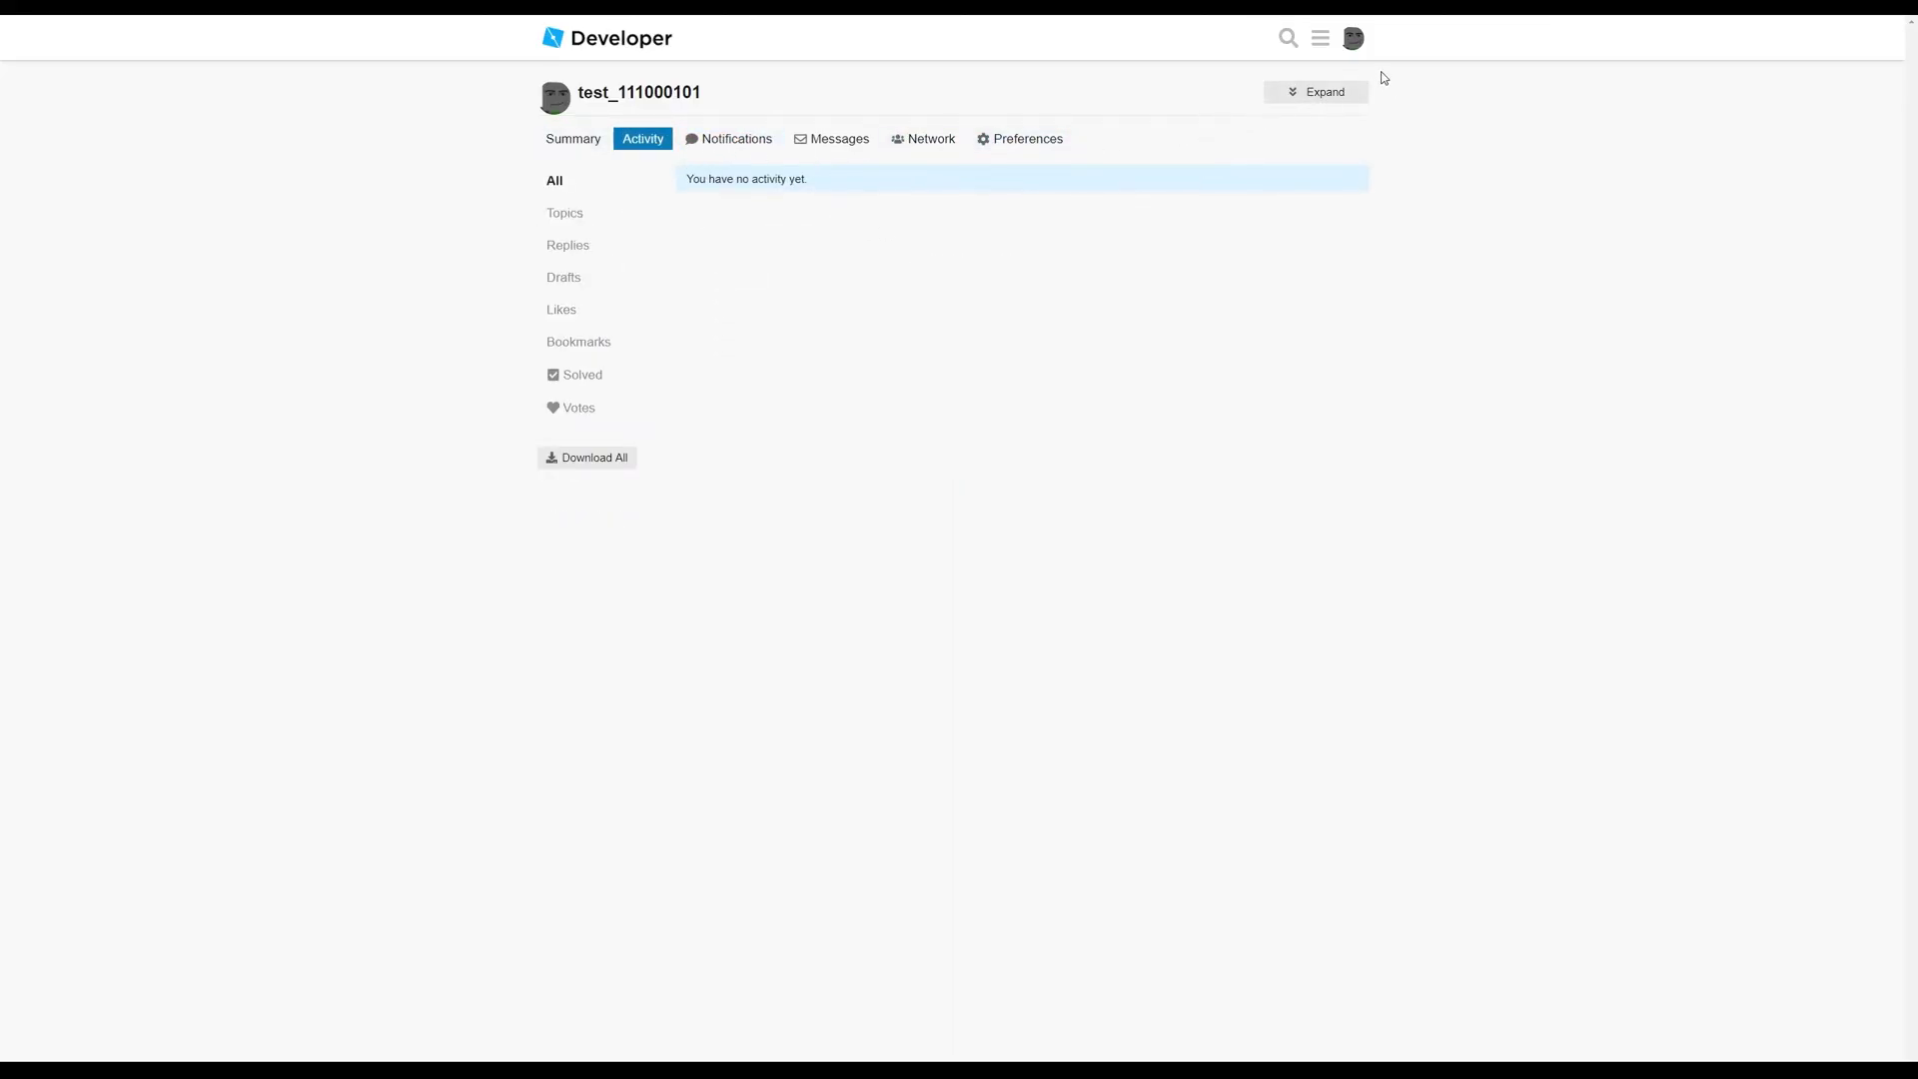
# Step: Review the topics you started, your notifications and your private messages
pyautogui.click(1352, 38)
pyautogui.click(1254, 87)
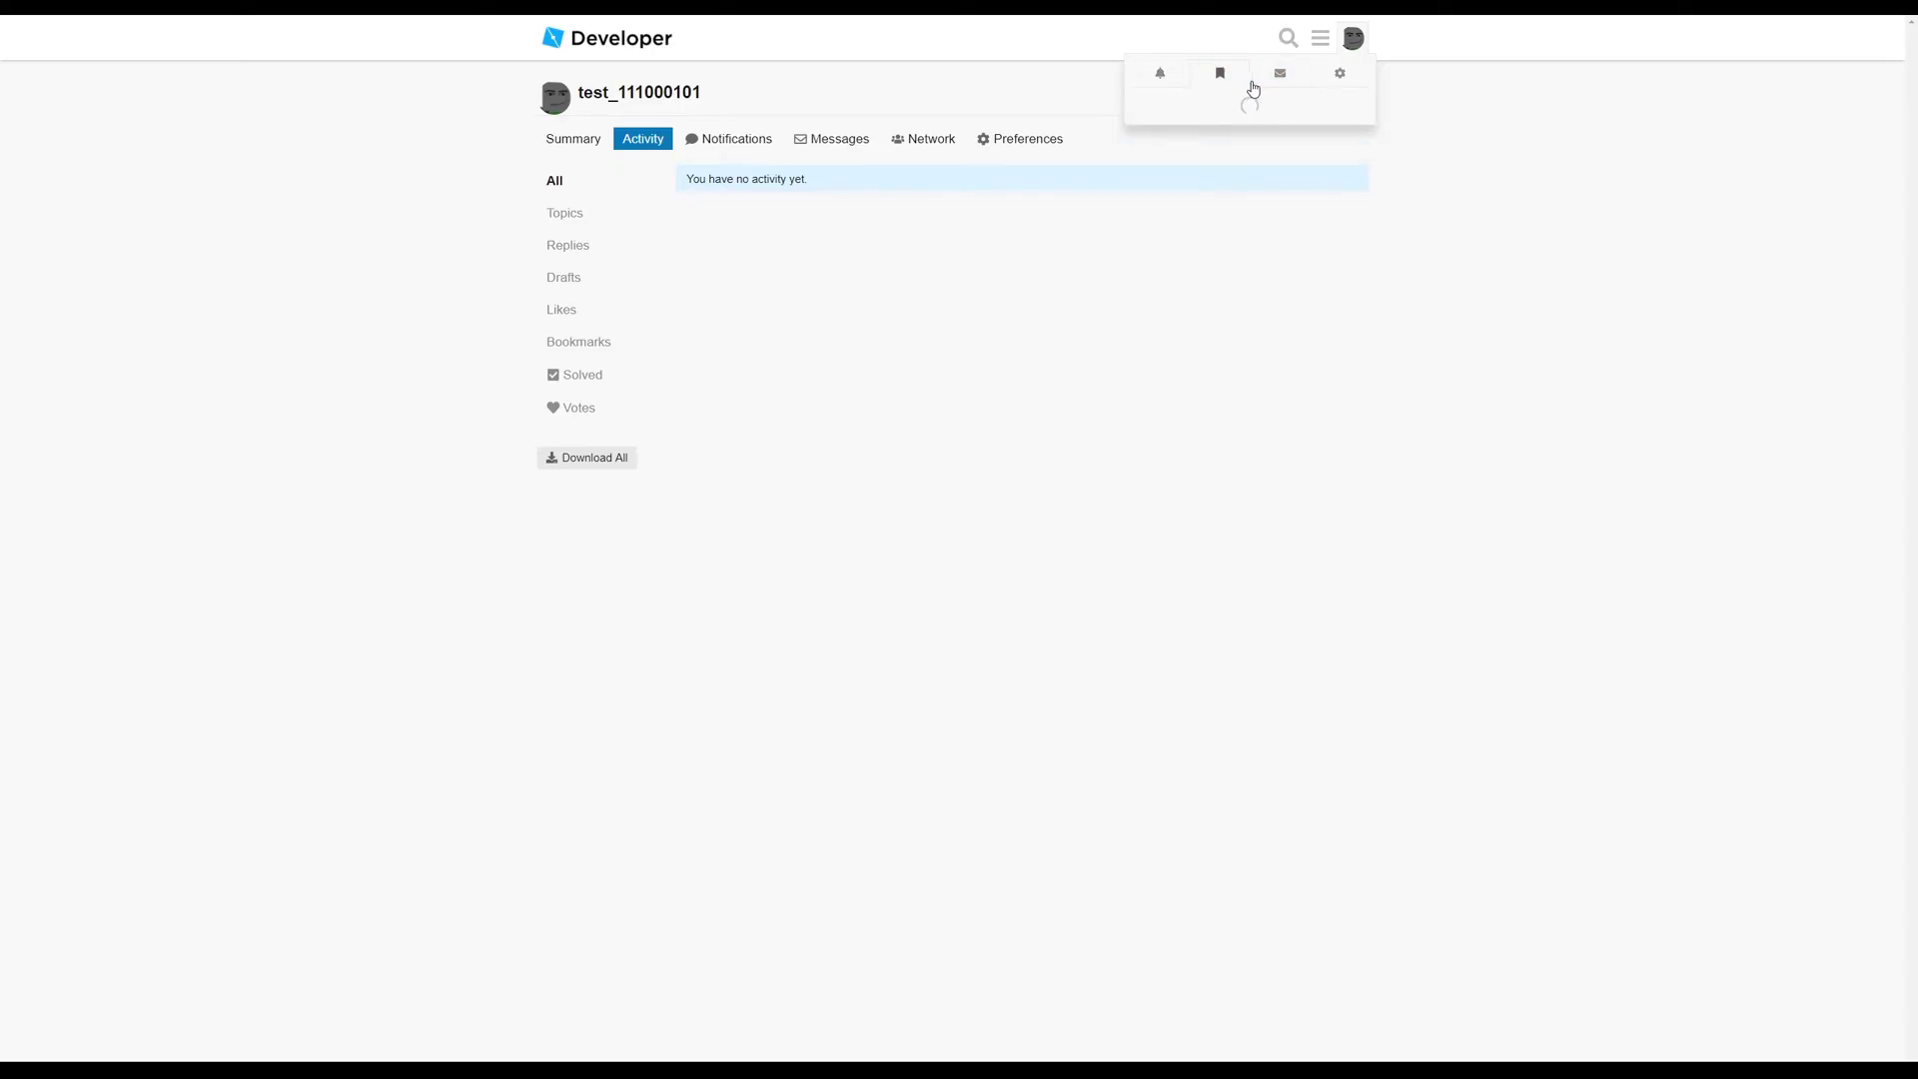
pyautogui.click(1337, 73)
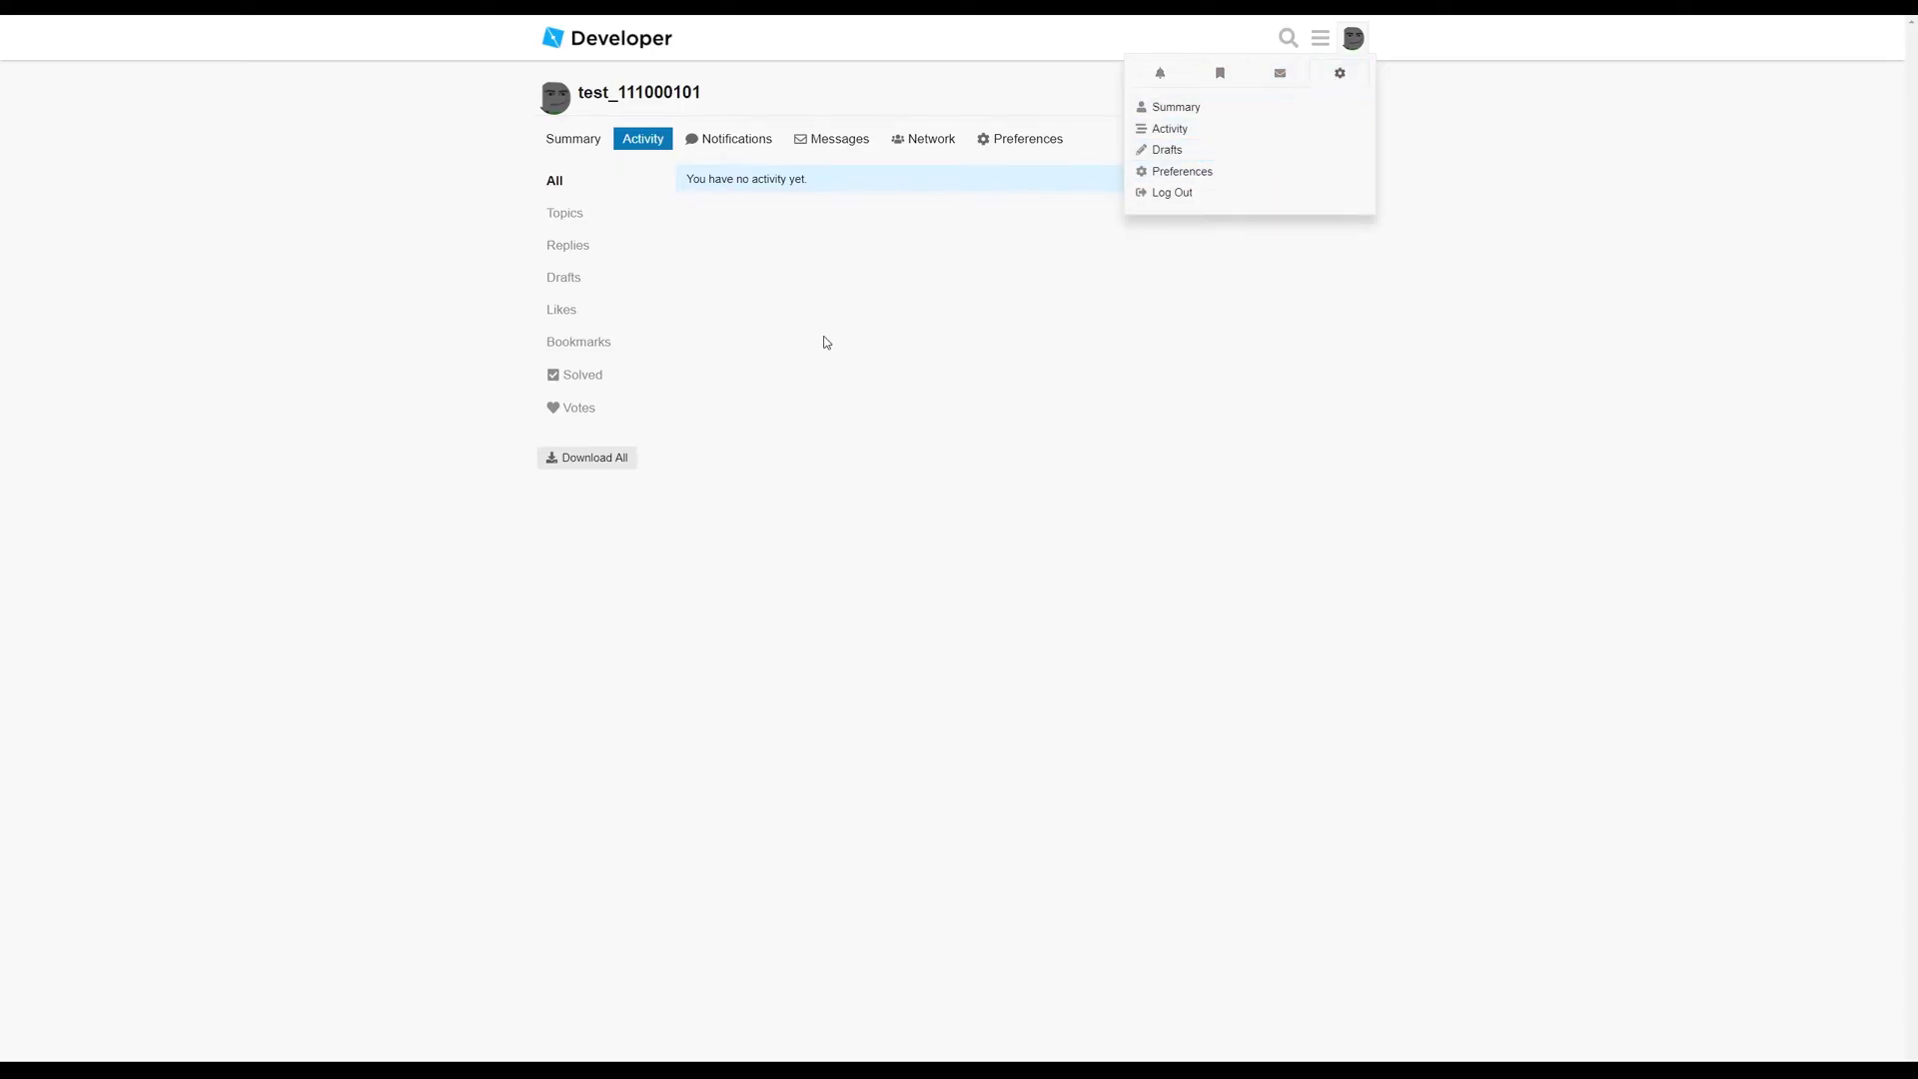
pyautogui.click(771, 374)
pyautogui.click(570, 224)
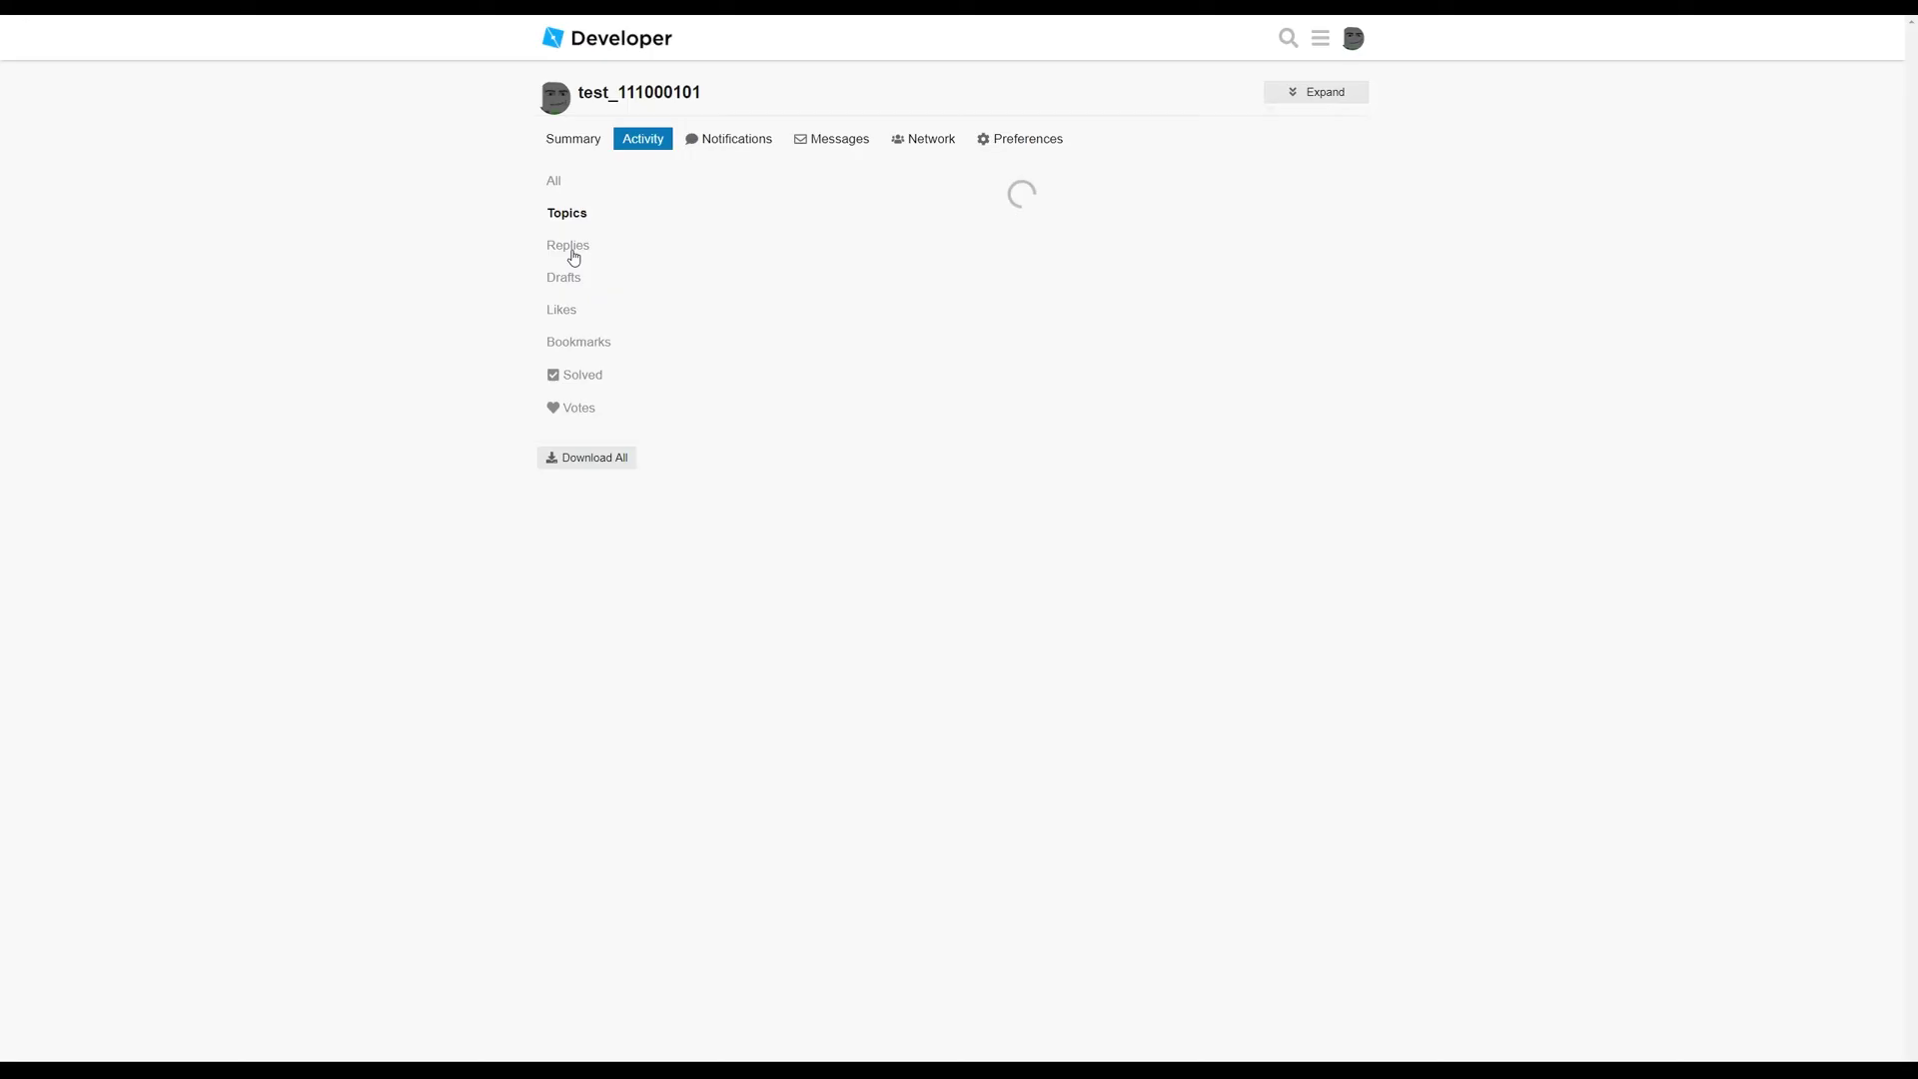
pyautogui.click(728, 148)
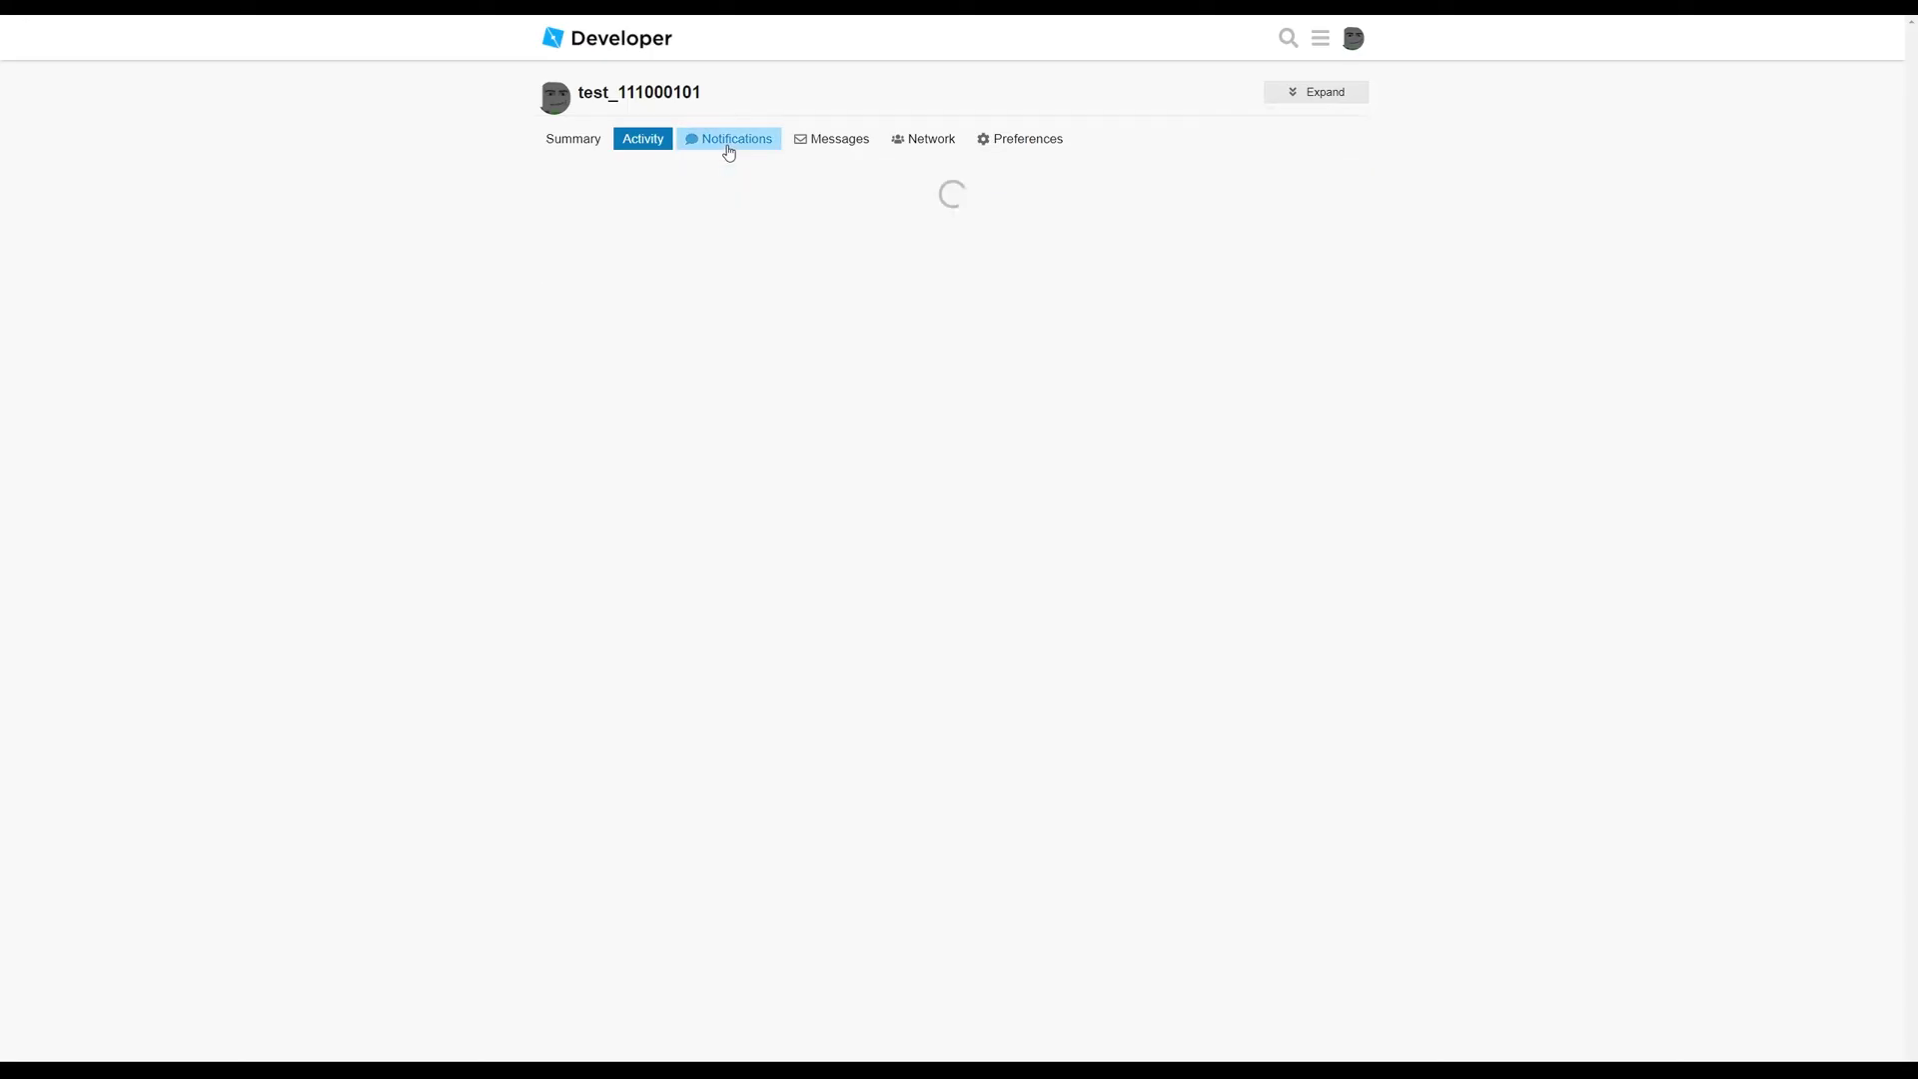
pyautogui.click(831, 141)
pyautogui.click(922, 141)
# Step: Set the interface theme to Dark
pyautogui.click(1018, 141)
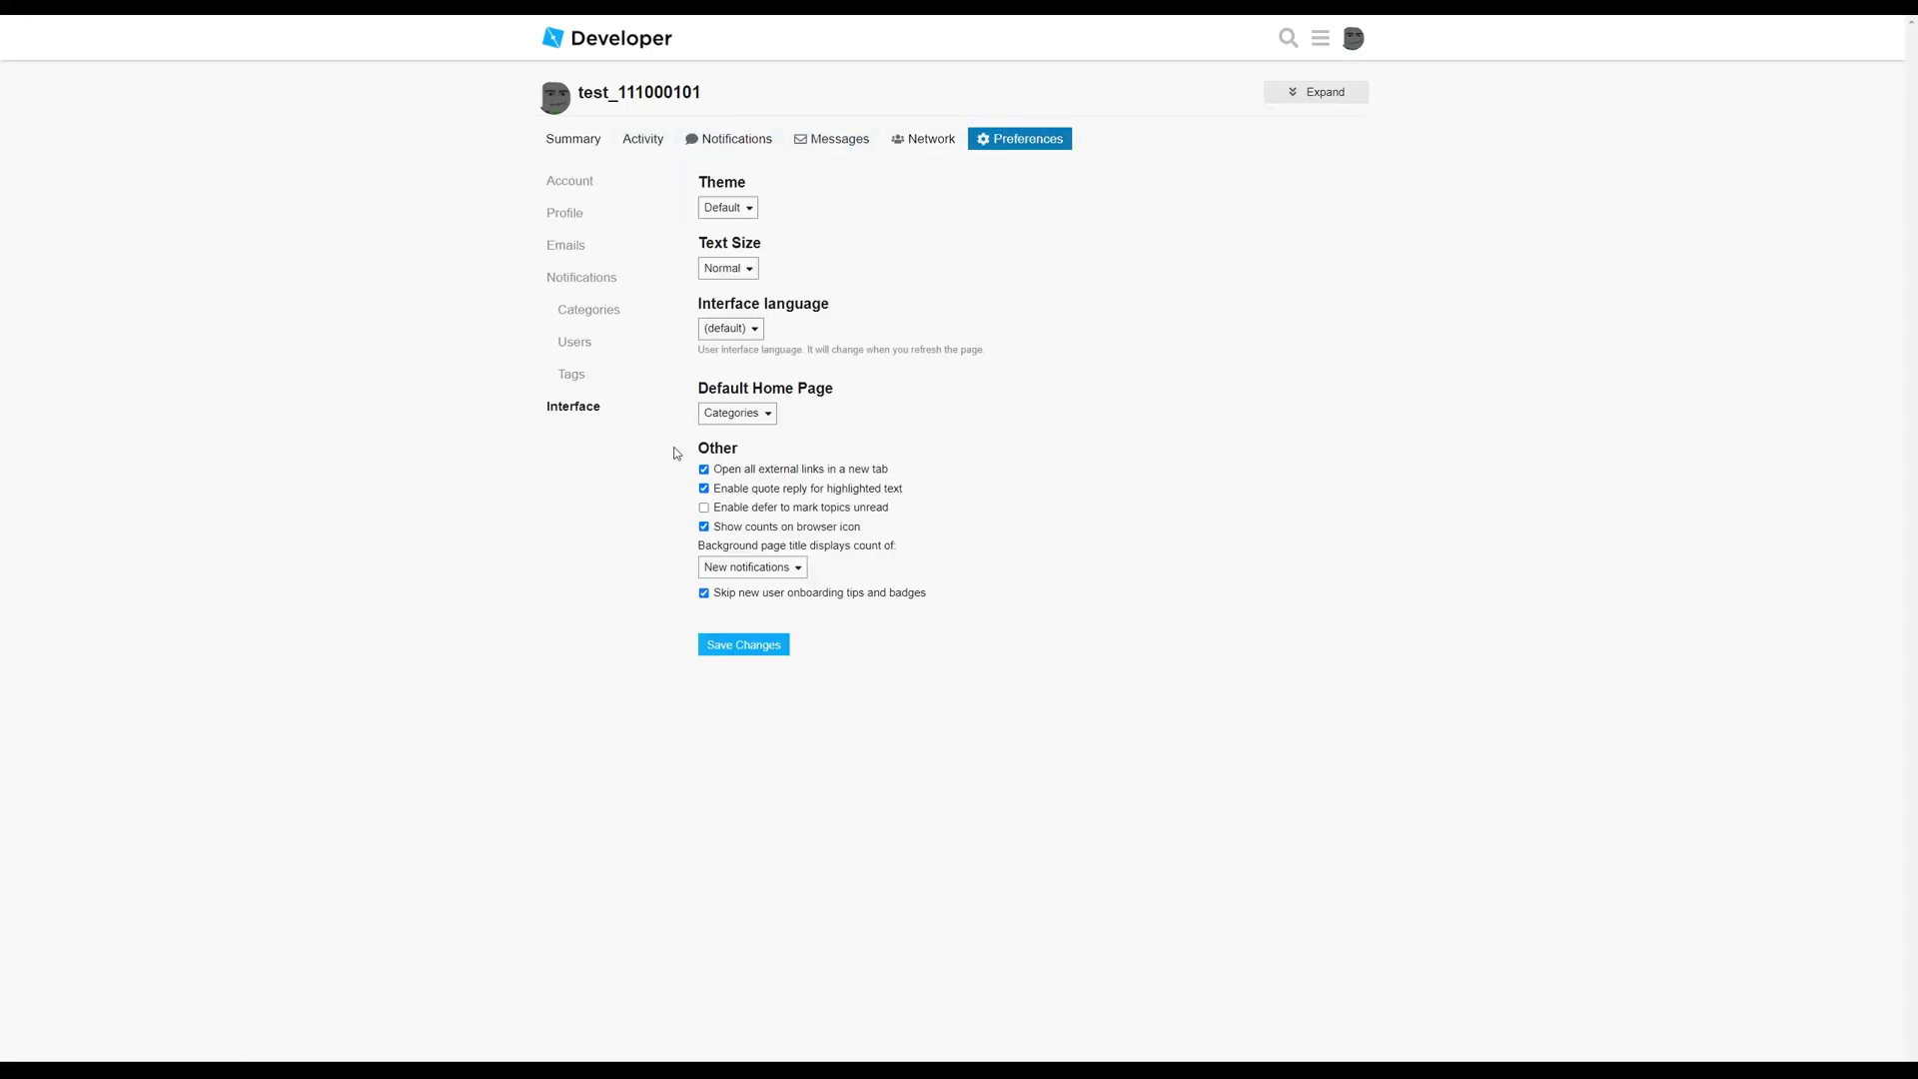
pyautogui.click(752, 208)
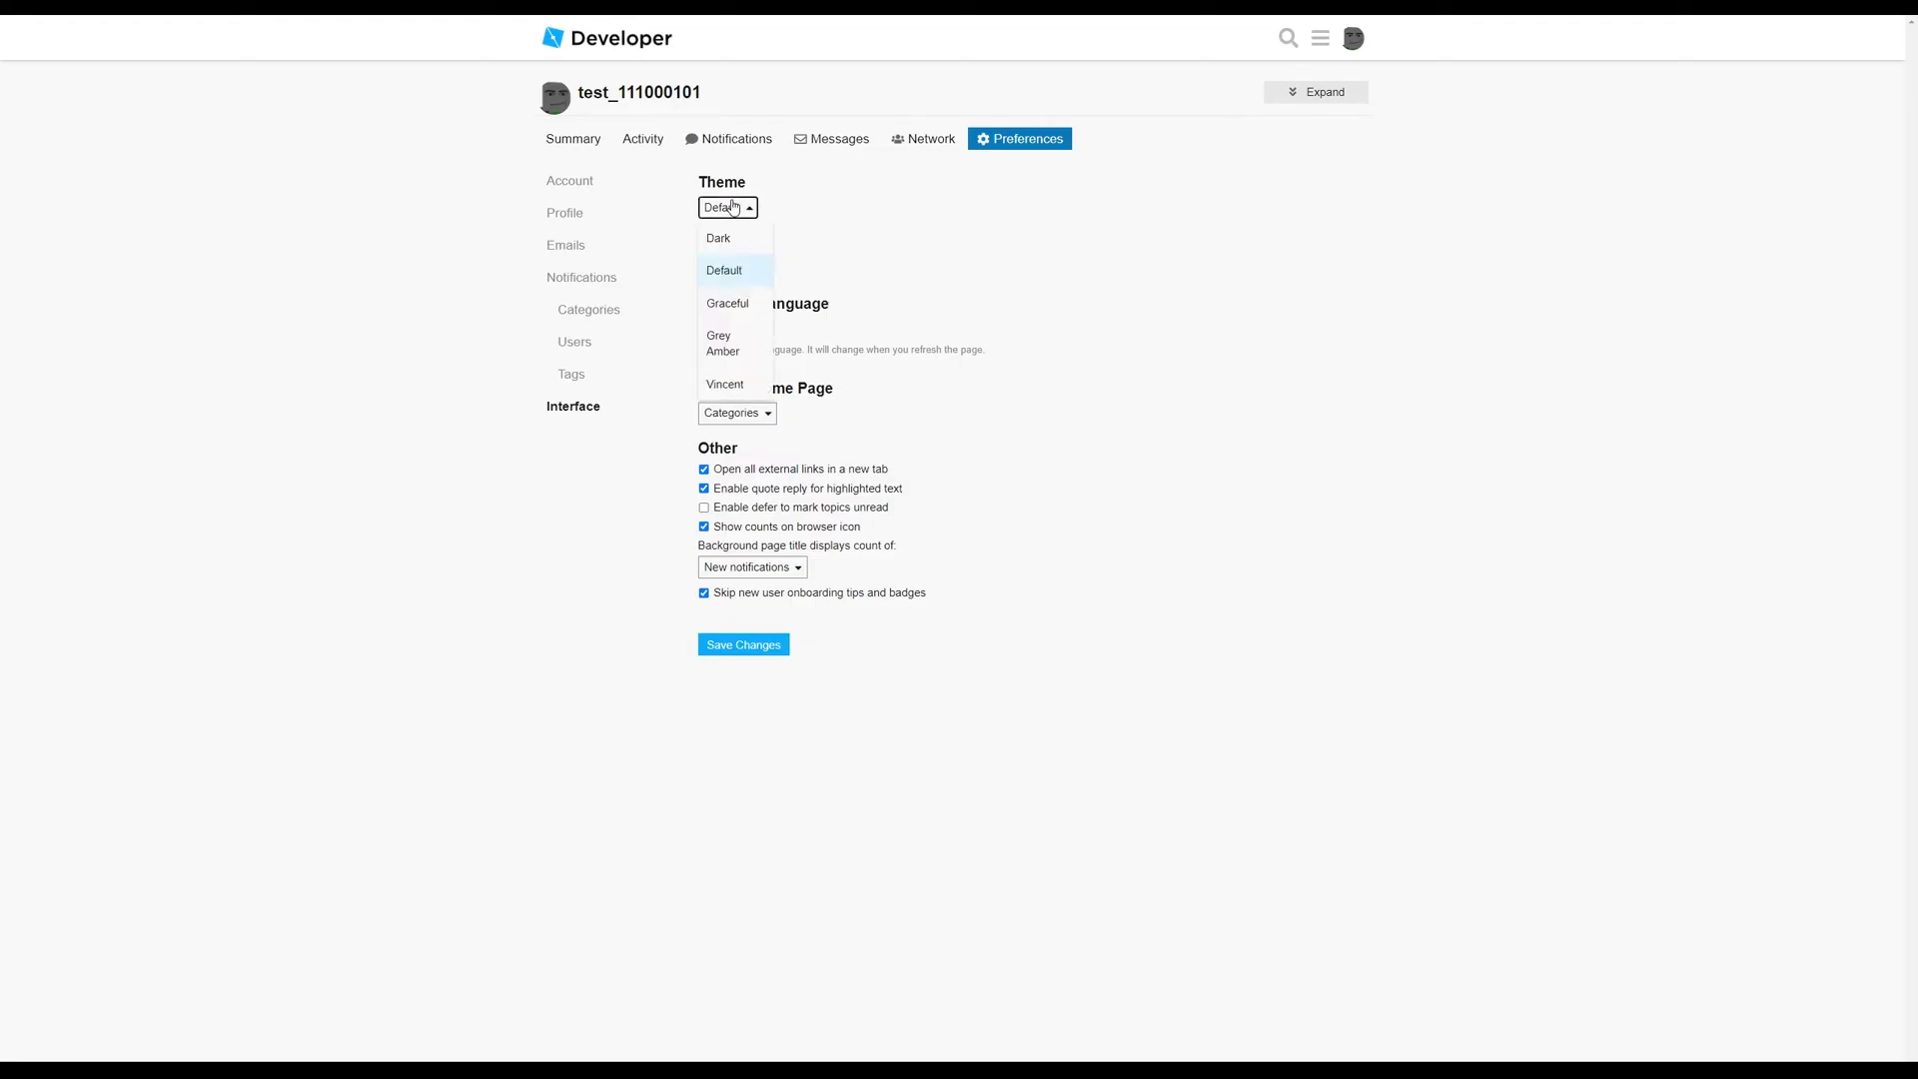
pyautogui.click(740, 240)
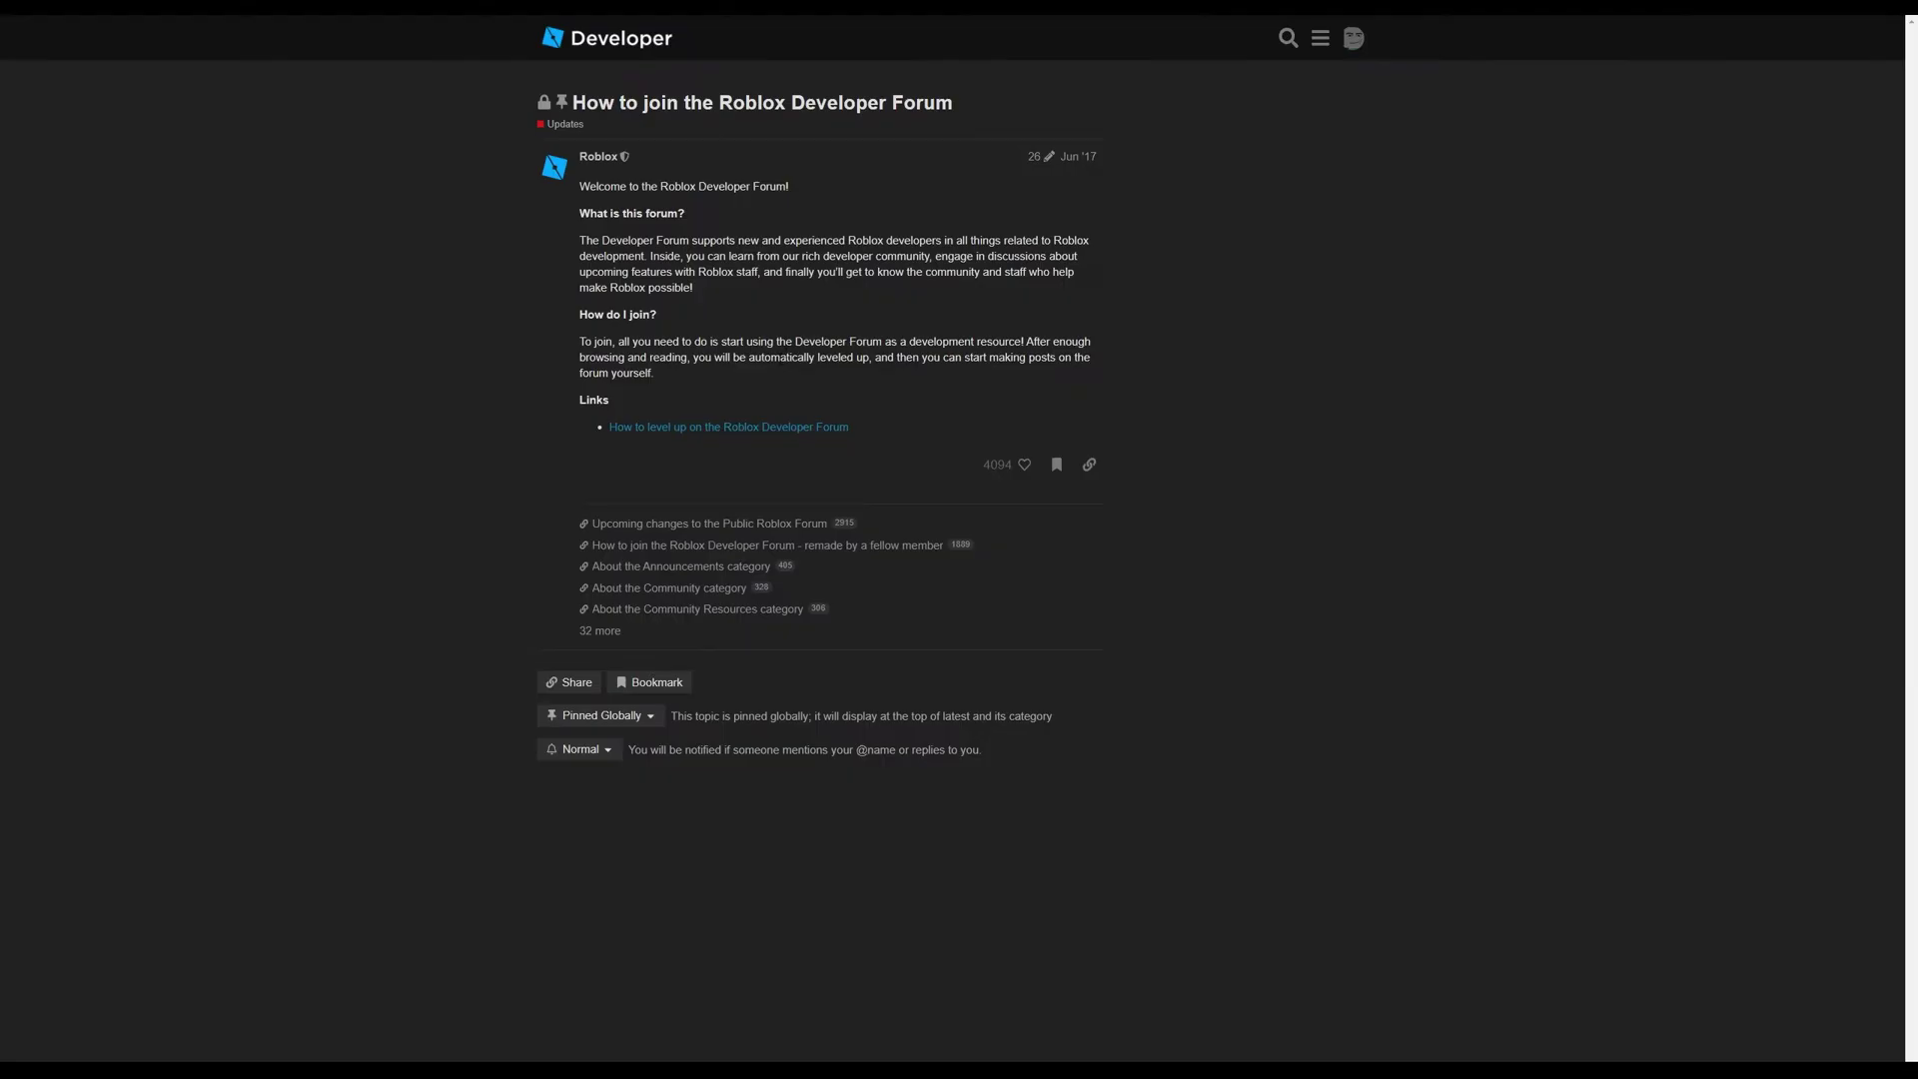
# Step: Highlight the How to join topic's passages on joining and automatic leveling up
pyautogui.moveTo(676, 380); pyautogui.dragTo(546, 338)
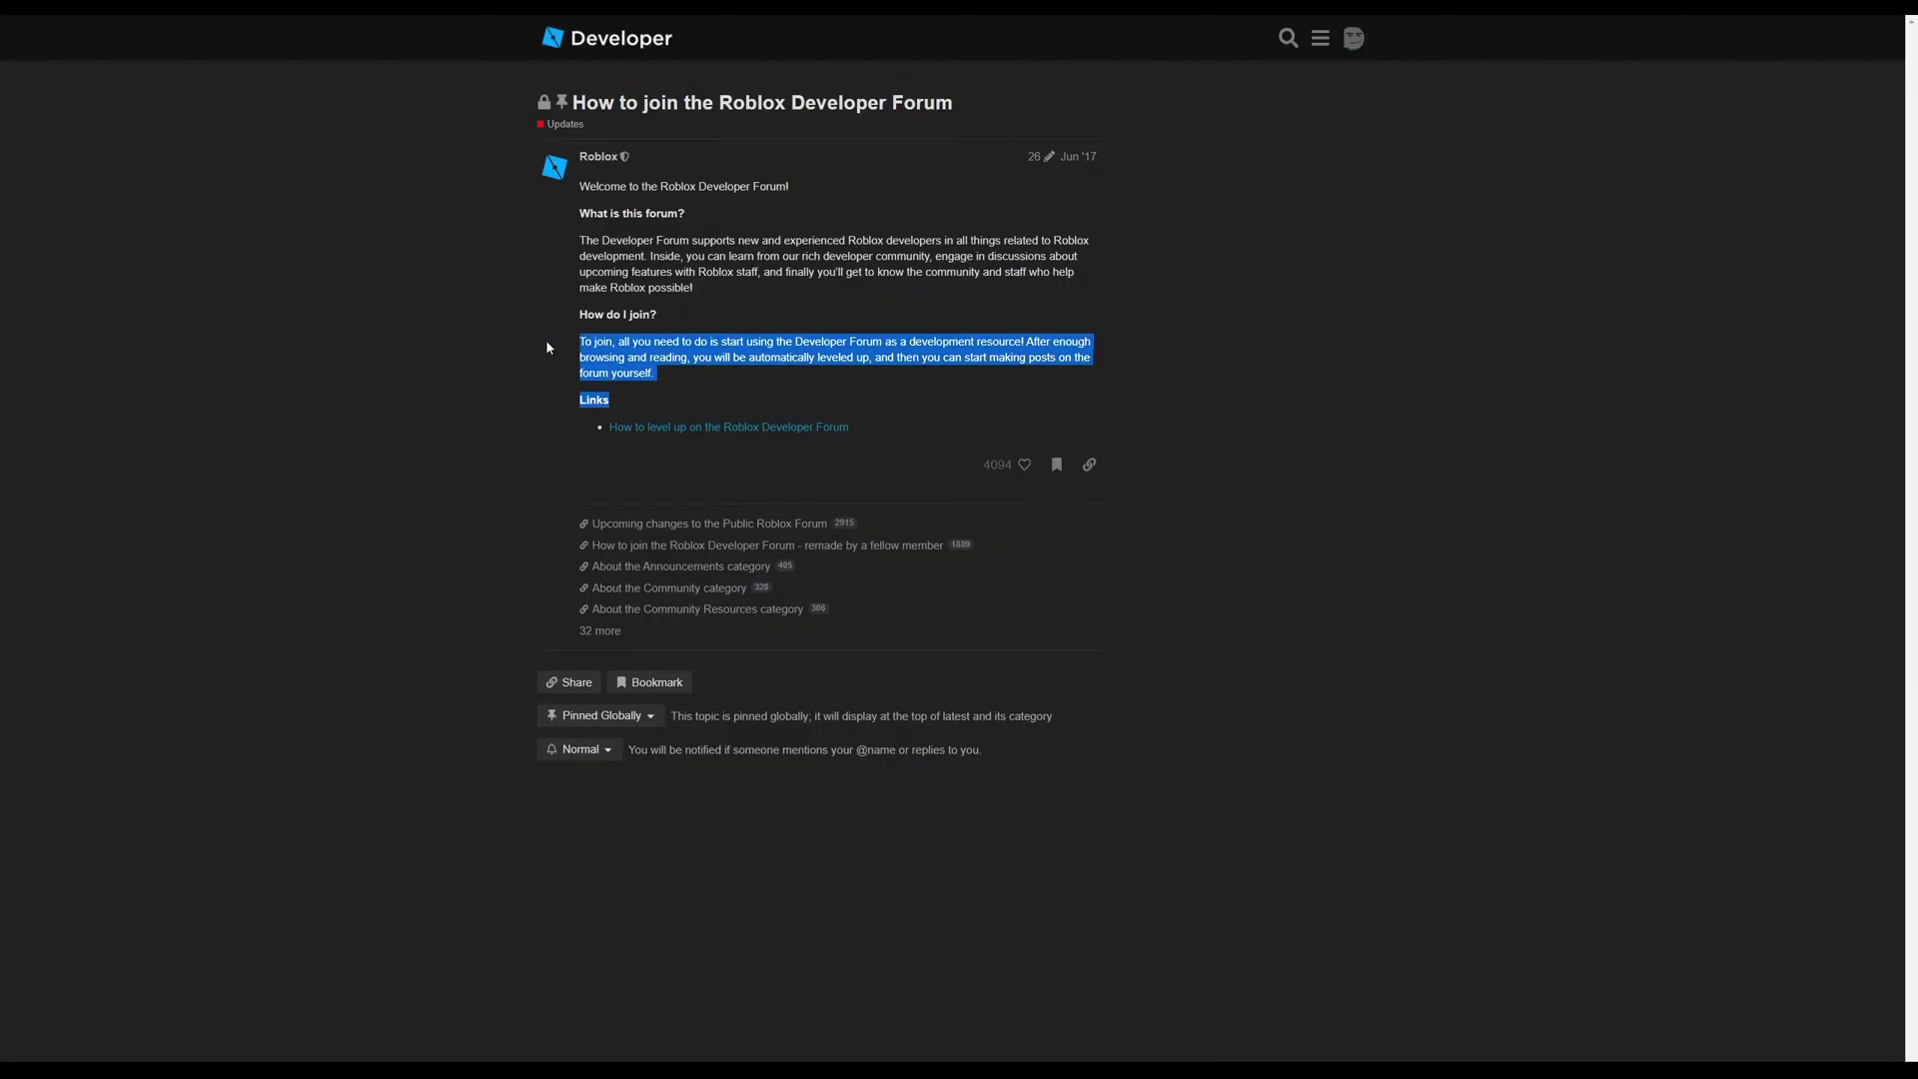
pyautogui.click(577, 350)
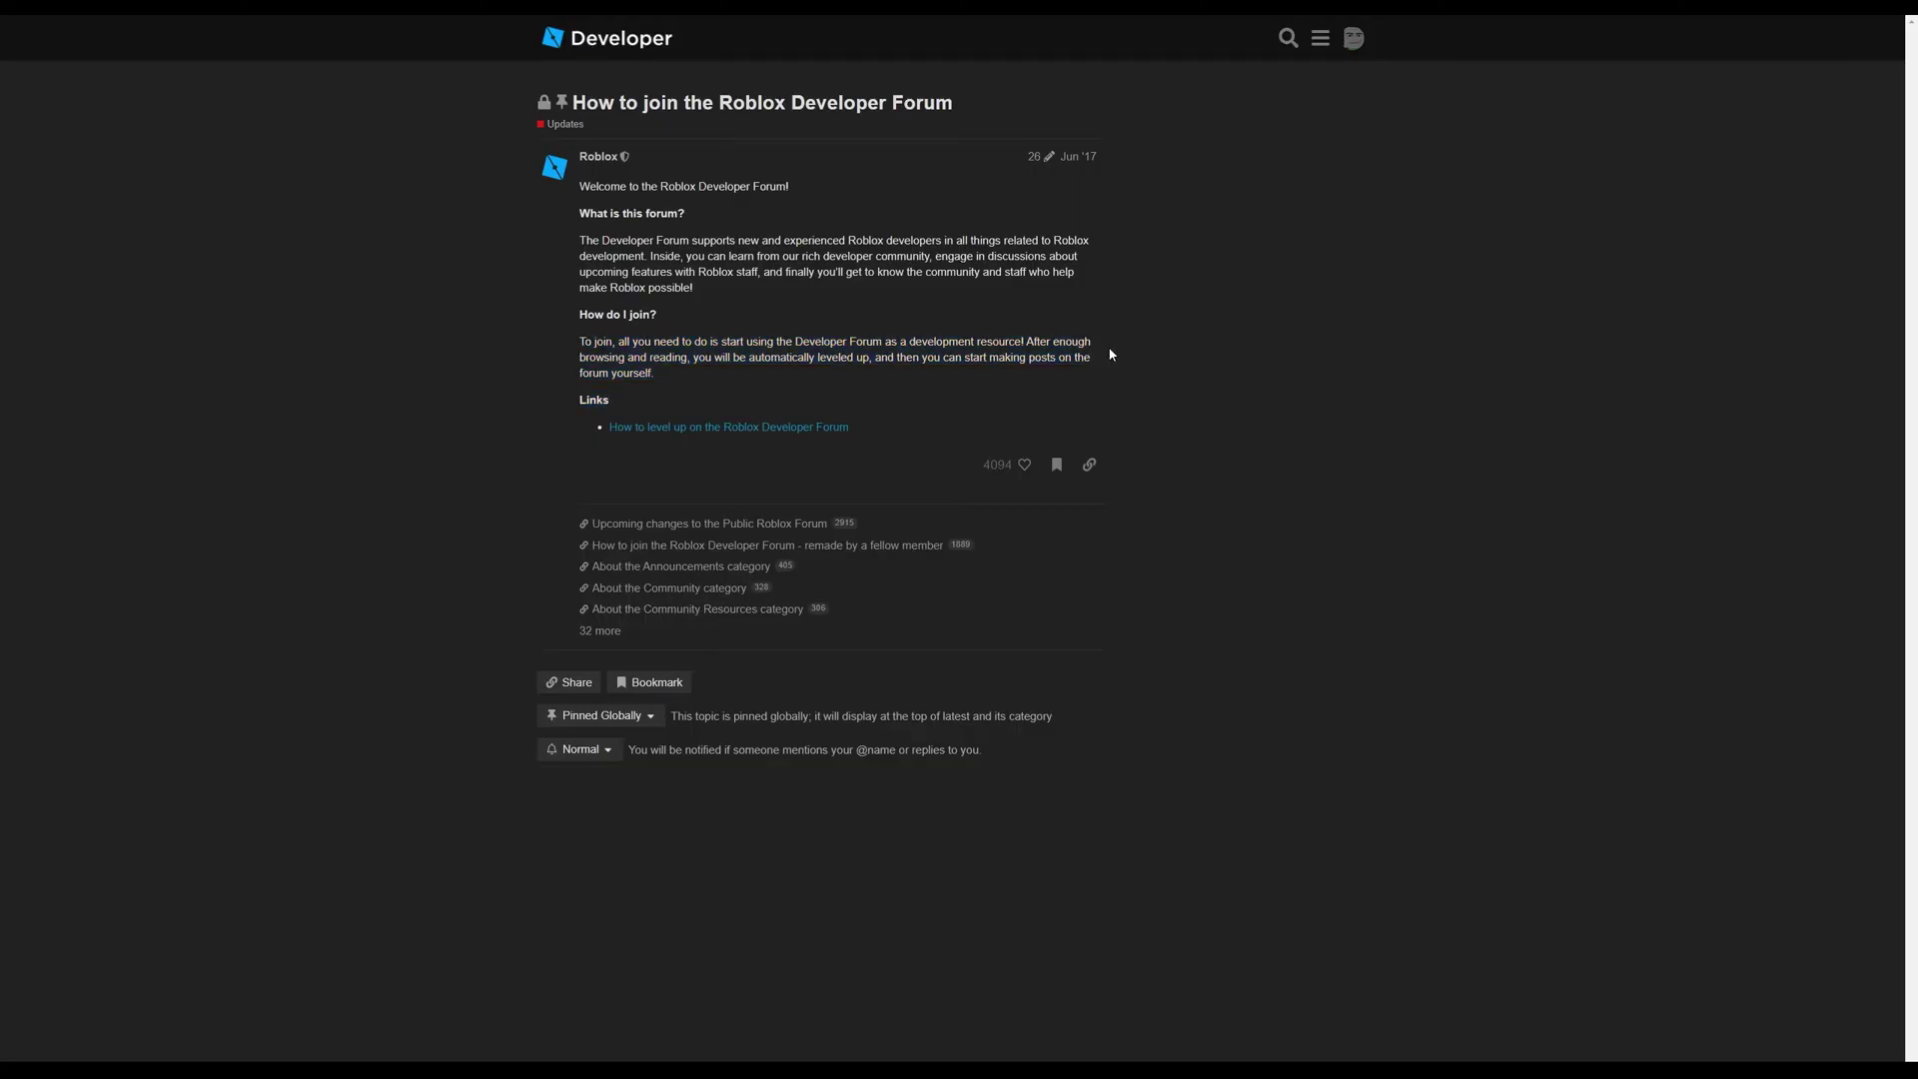
pyautogui.moveTo(653, 375)
pyautogui.mouseDown()
pyautogui.moveTo(650, 357)
pyautogui.moveTo(567, 344)
pyautogui.mouseUp()
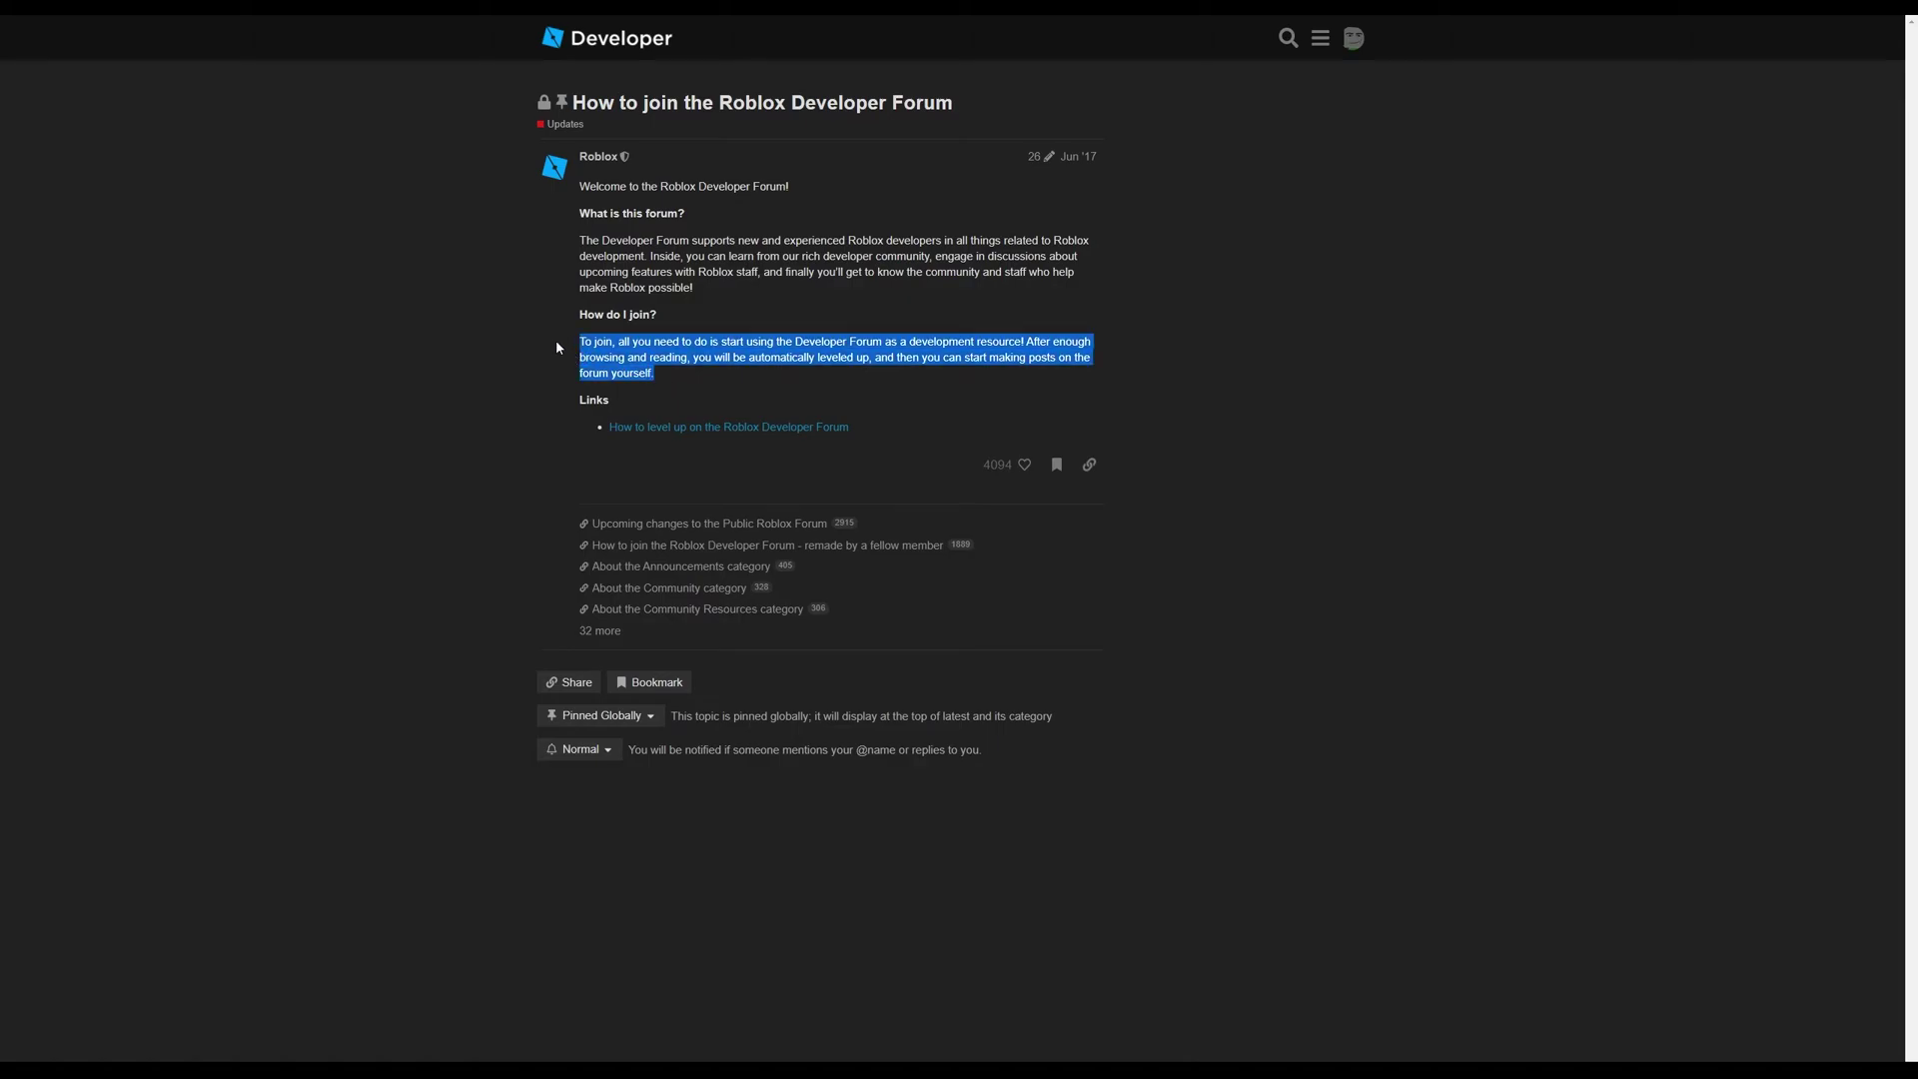
pyautogui.click(569, 339)
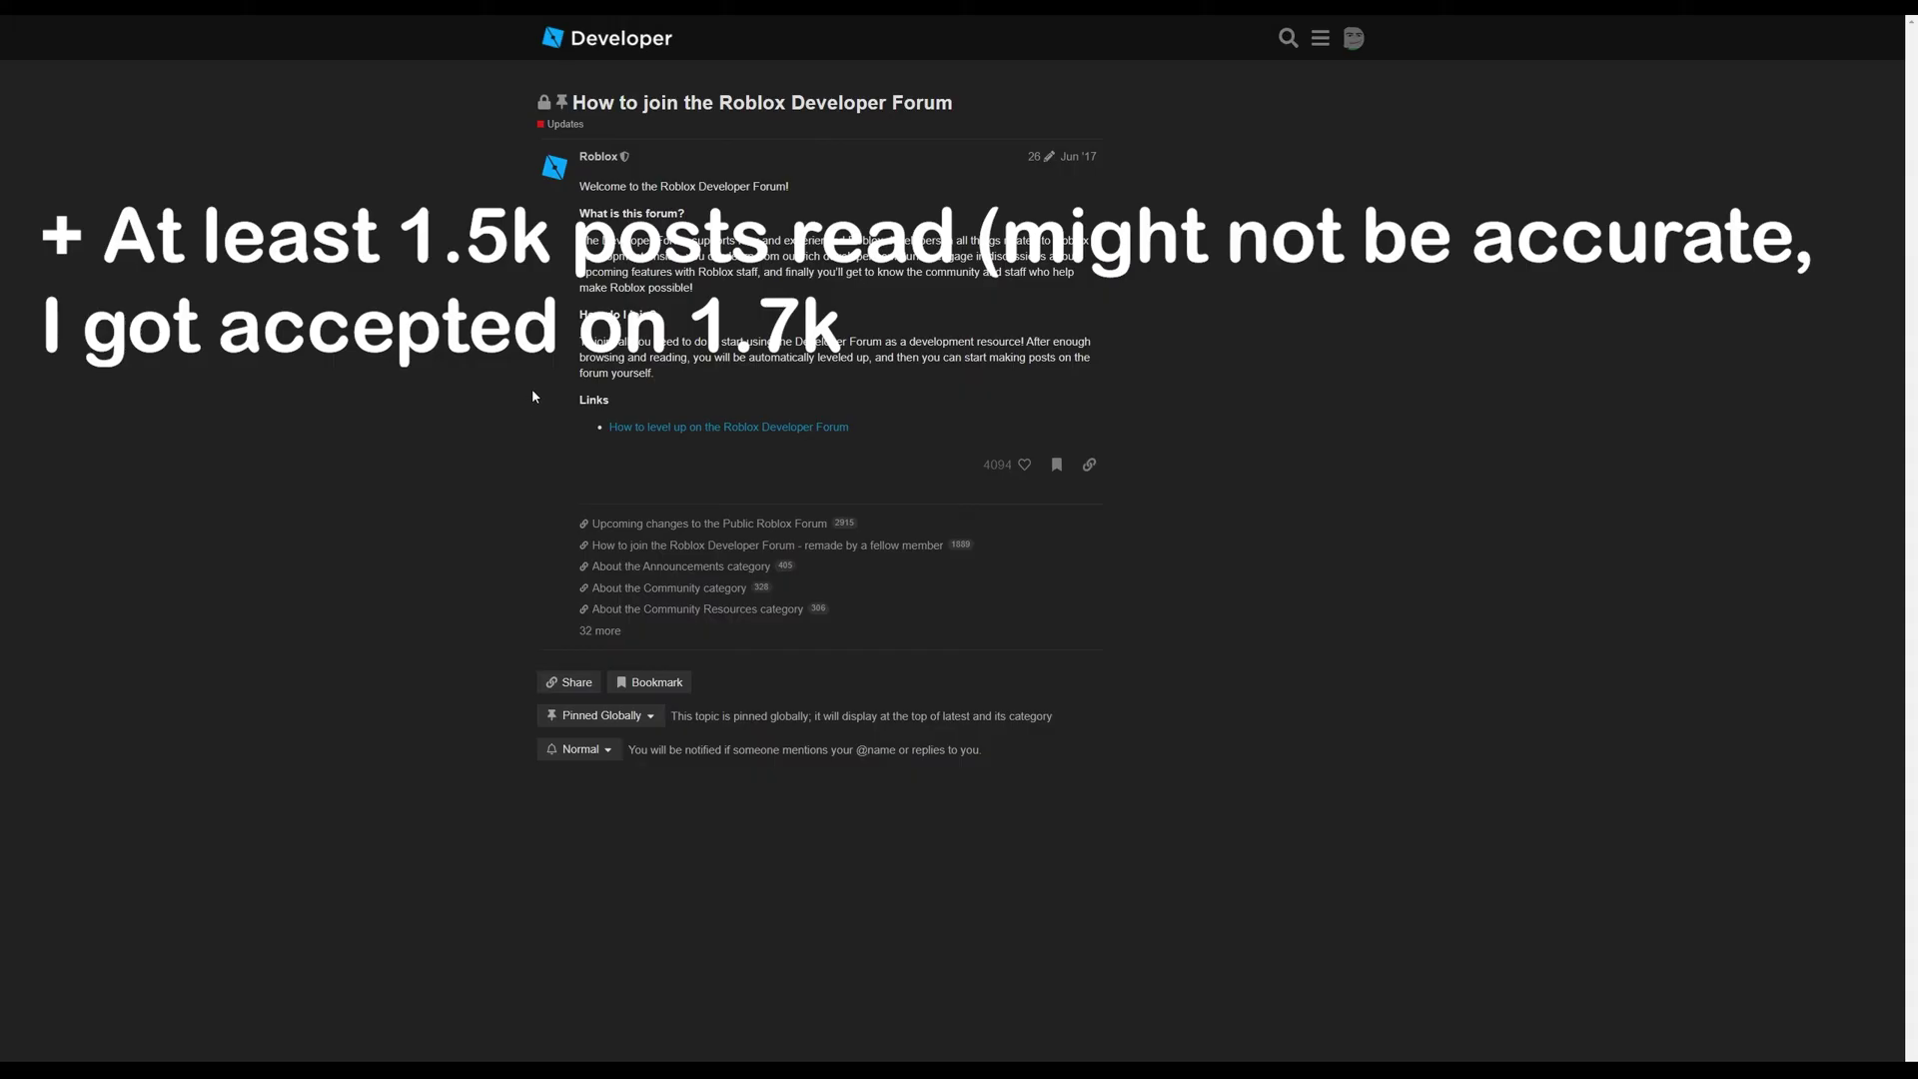
# Step: Read the Updates category's Mac OS X 10.10 Yosemite topic replies, then go back
pyautogui.click(551, 40)
pyautogui.click(577, 168)
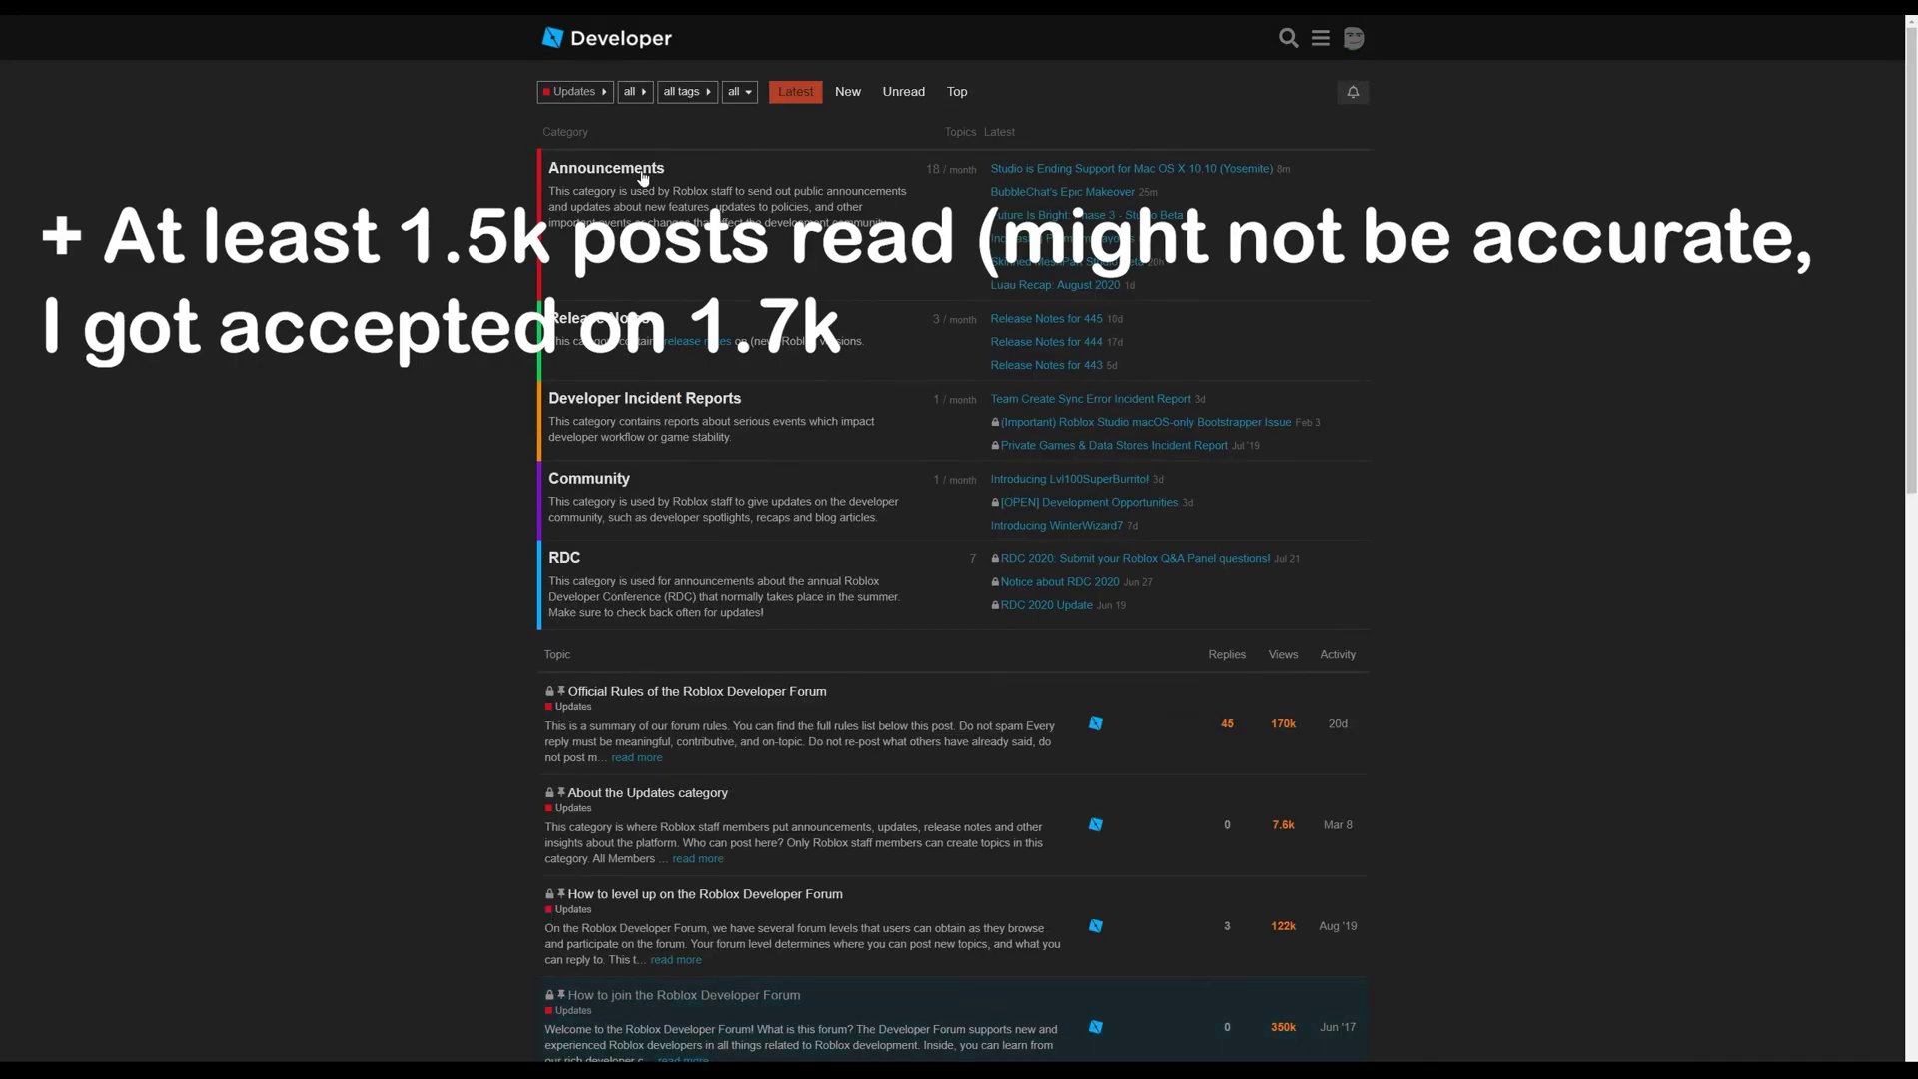
pyautogui.scroll(-5, 734, 431)
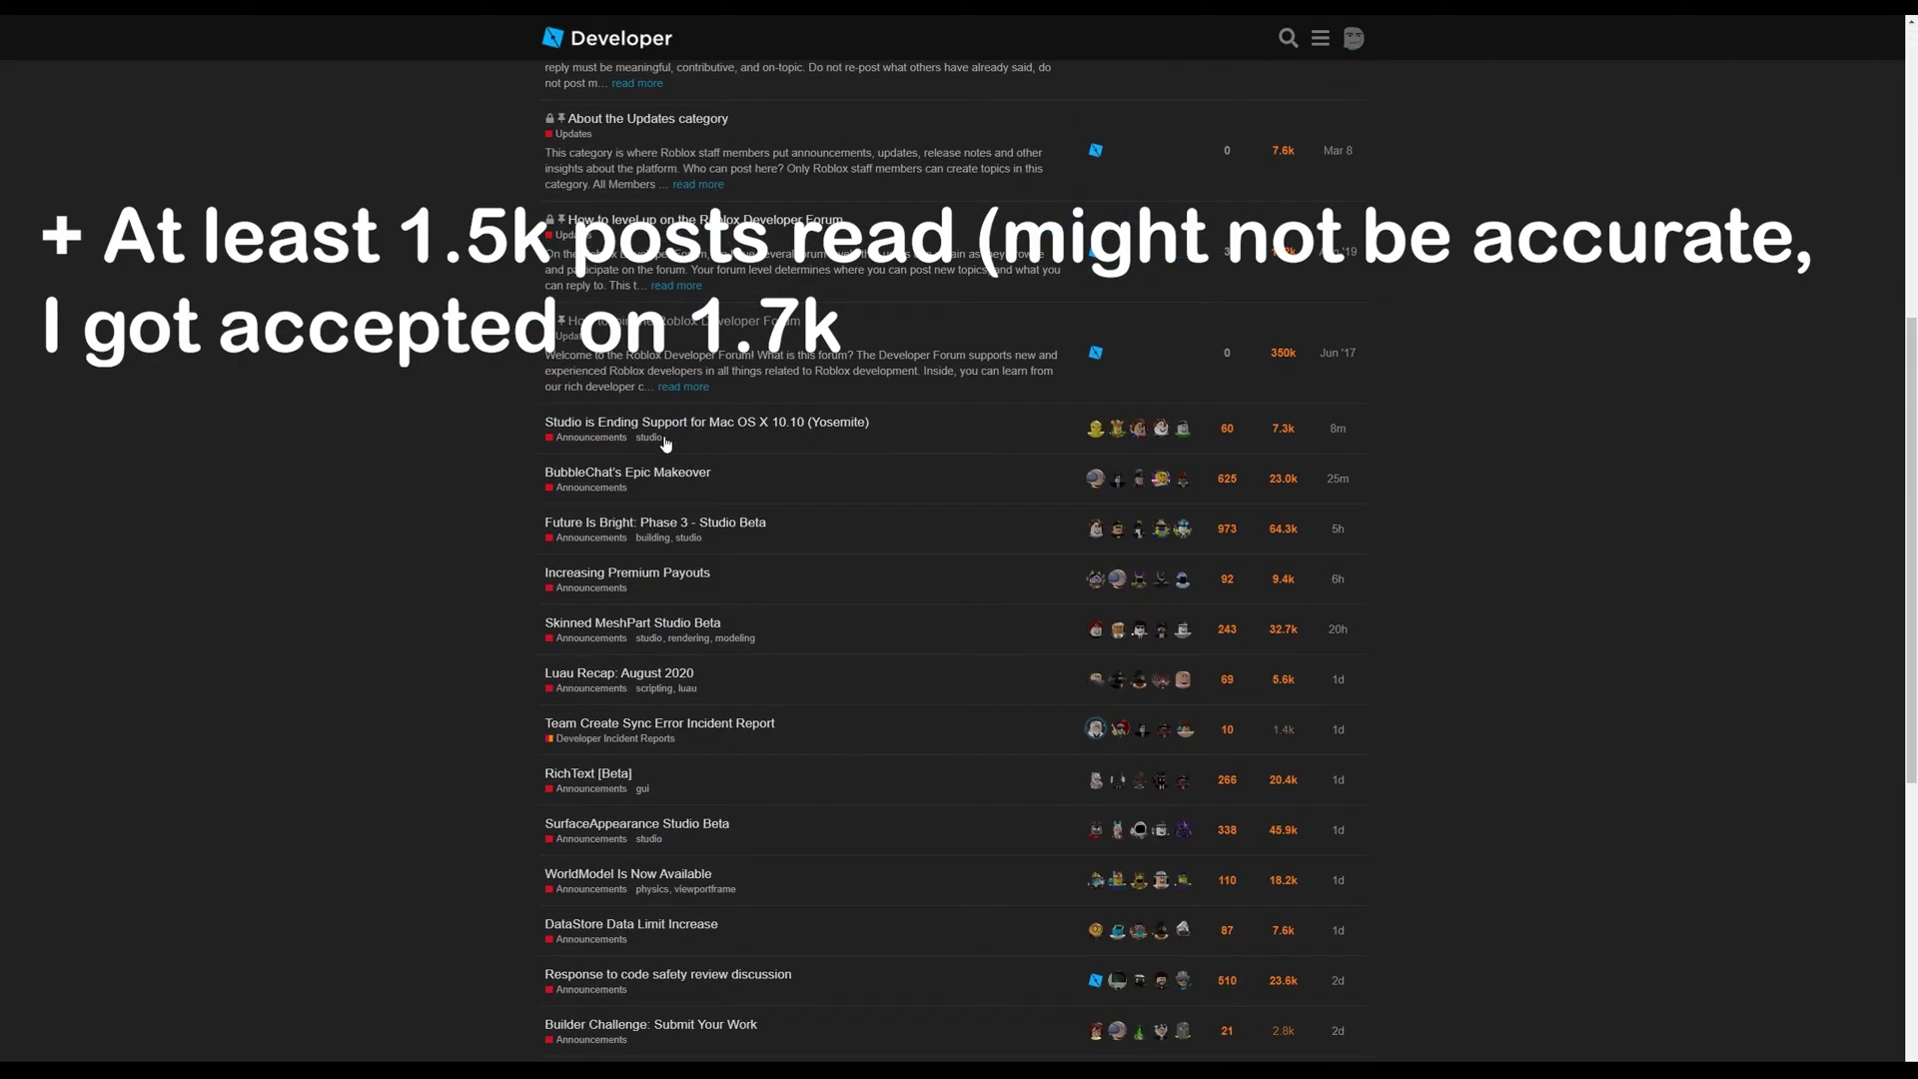
pyautogui.click(734, 424)
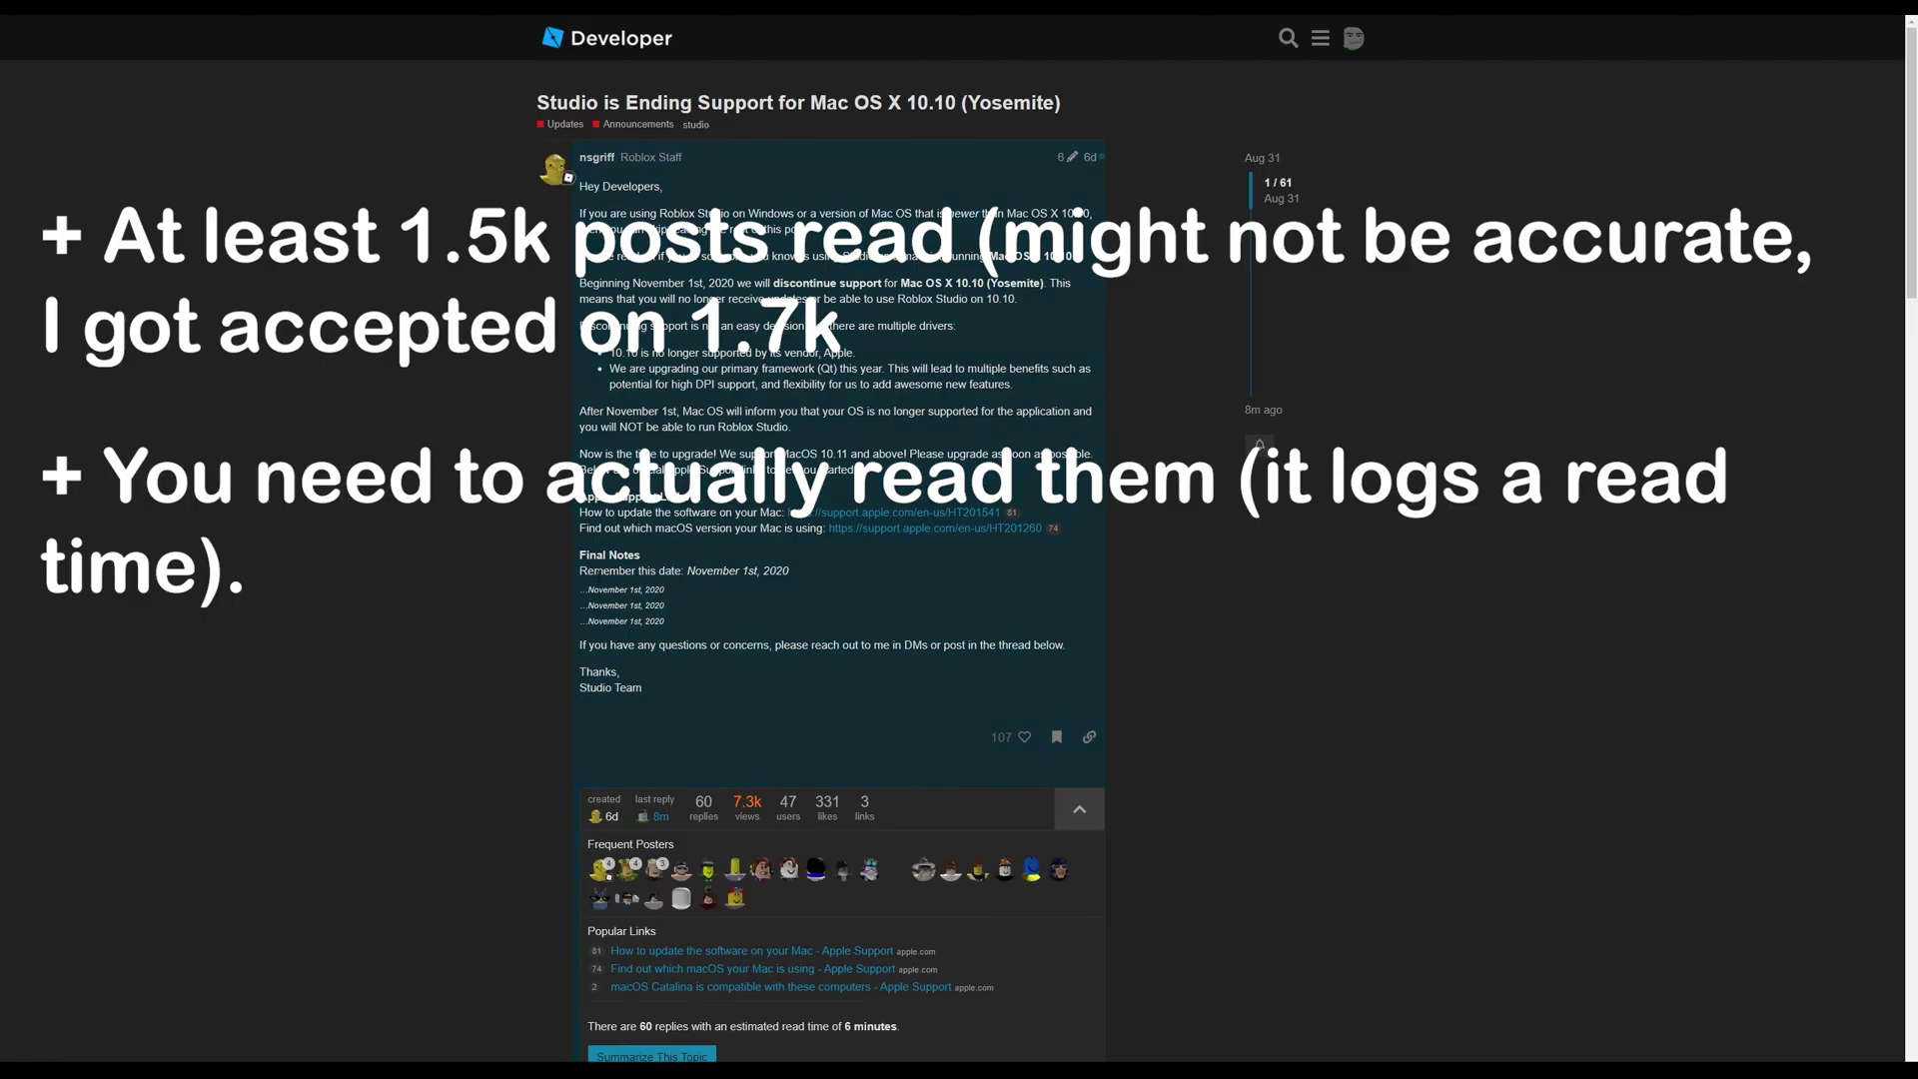
pyautogui.scroll(-5, 391, 440)
pyautogui.scroll(-3, 391, 441)
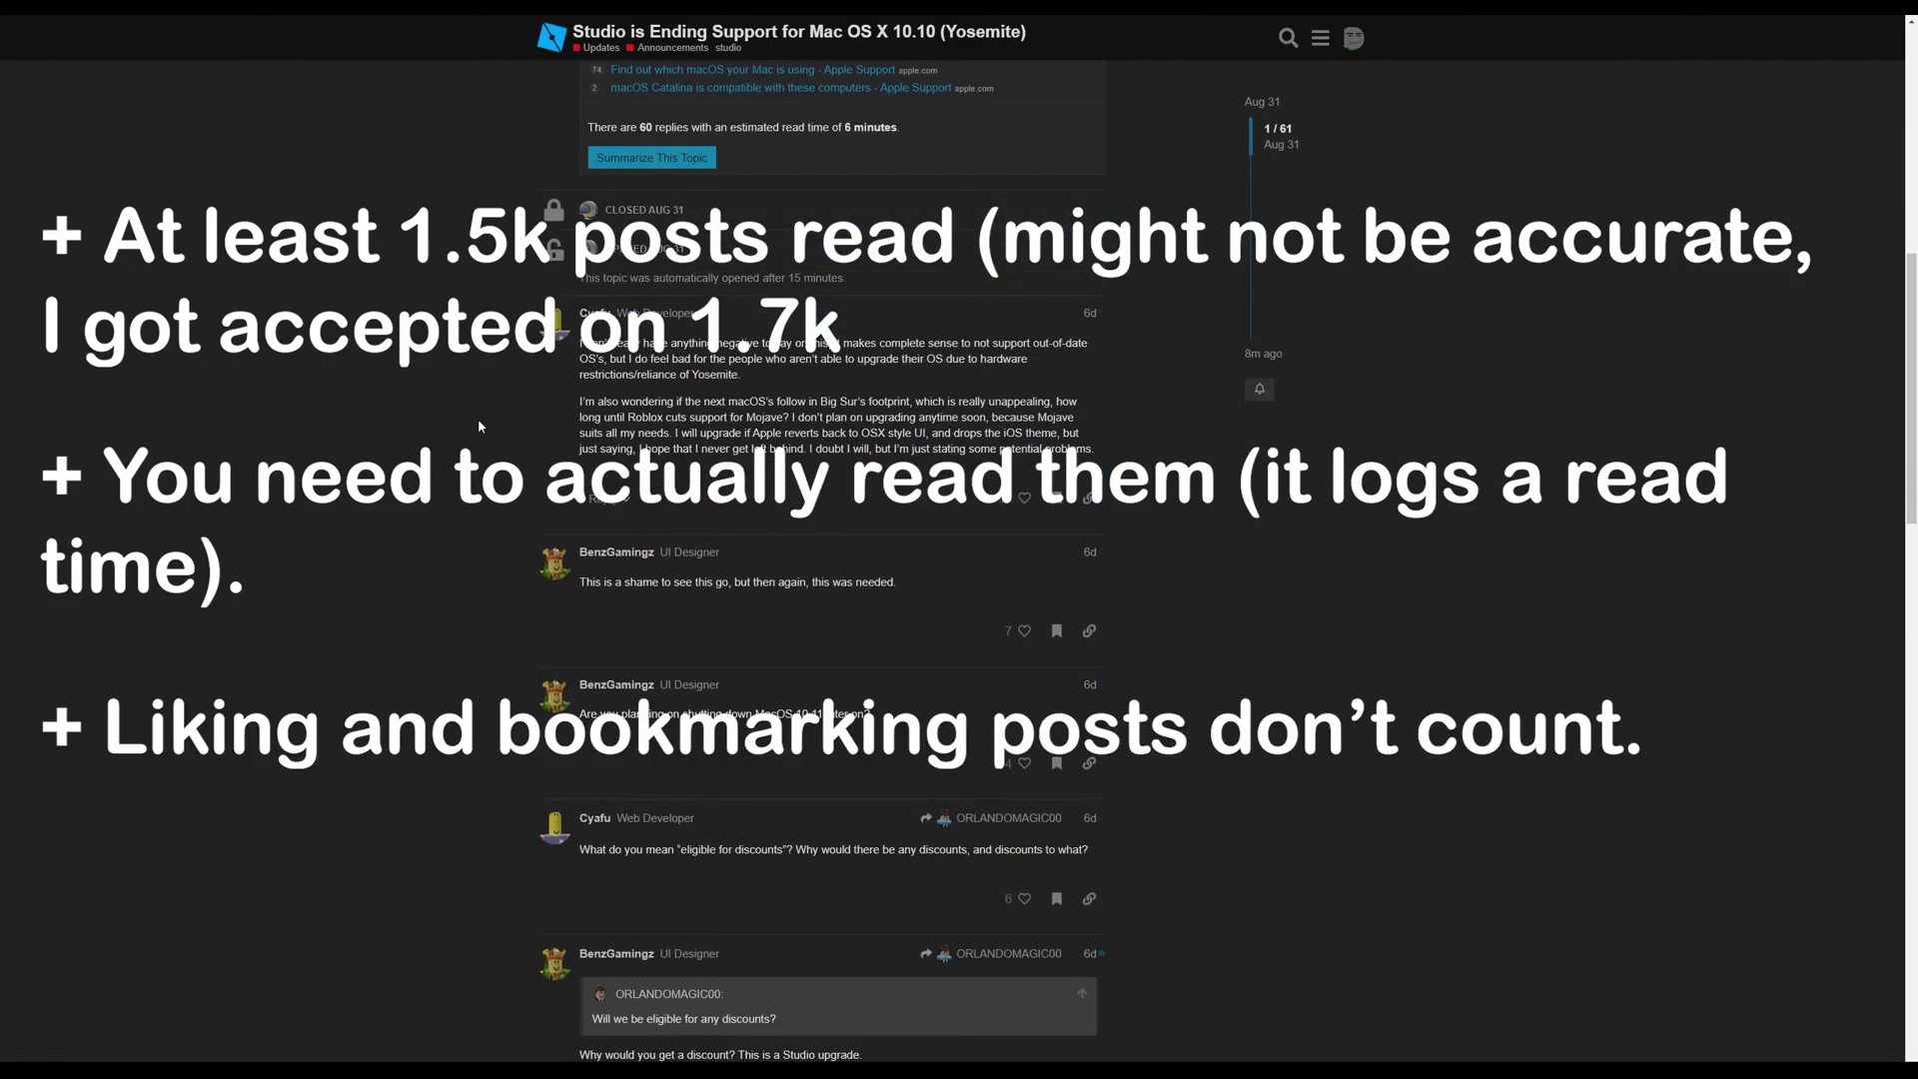
pyautogui.scroll(-2, 480, 423)
pyautogui.scroll(-2, 479, 422)
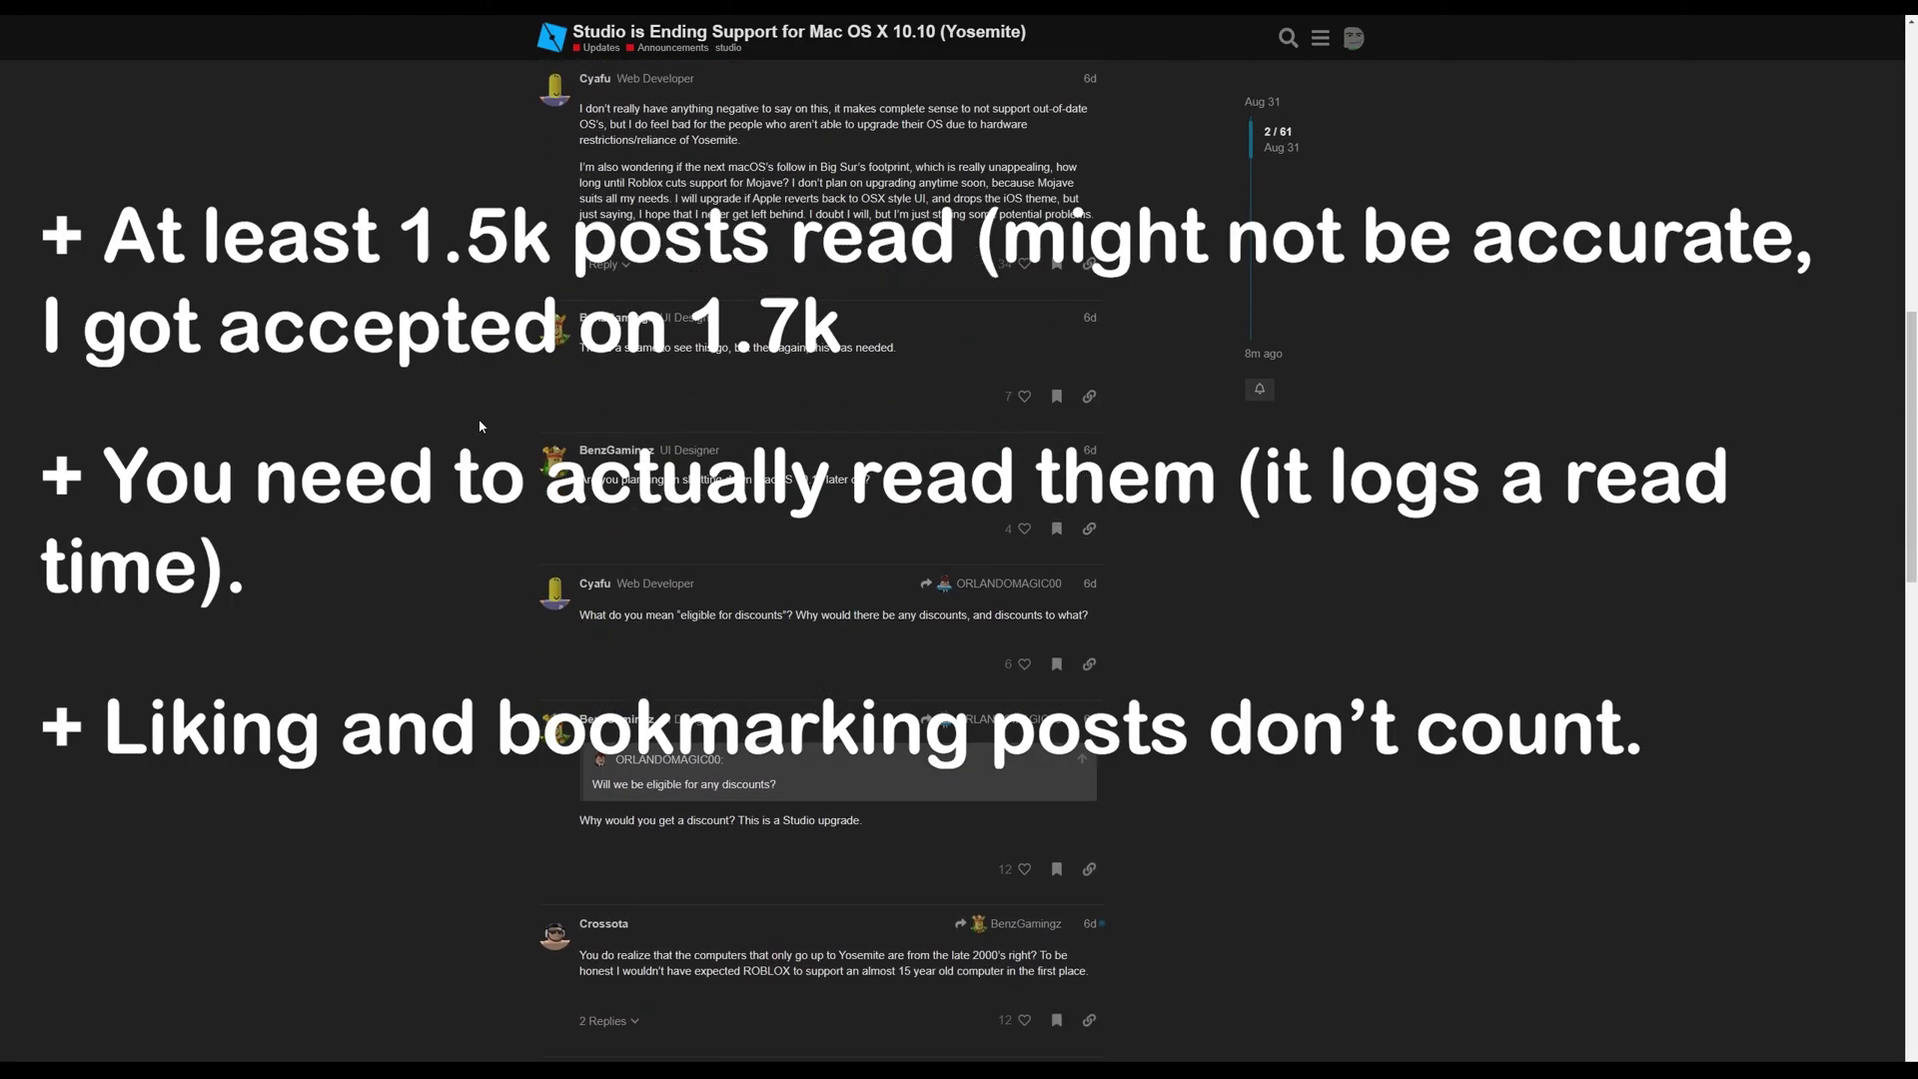
pyautogui.scroll(-2, 479, 426)
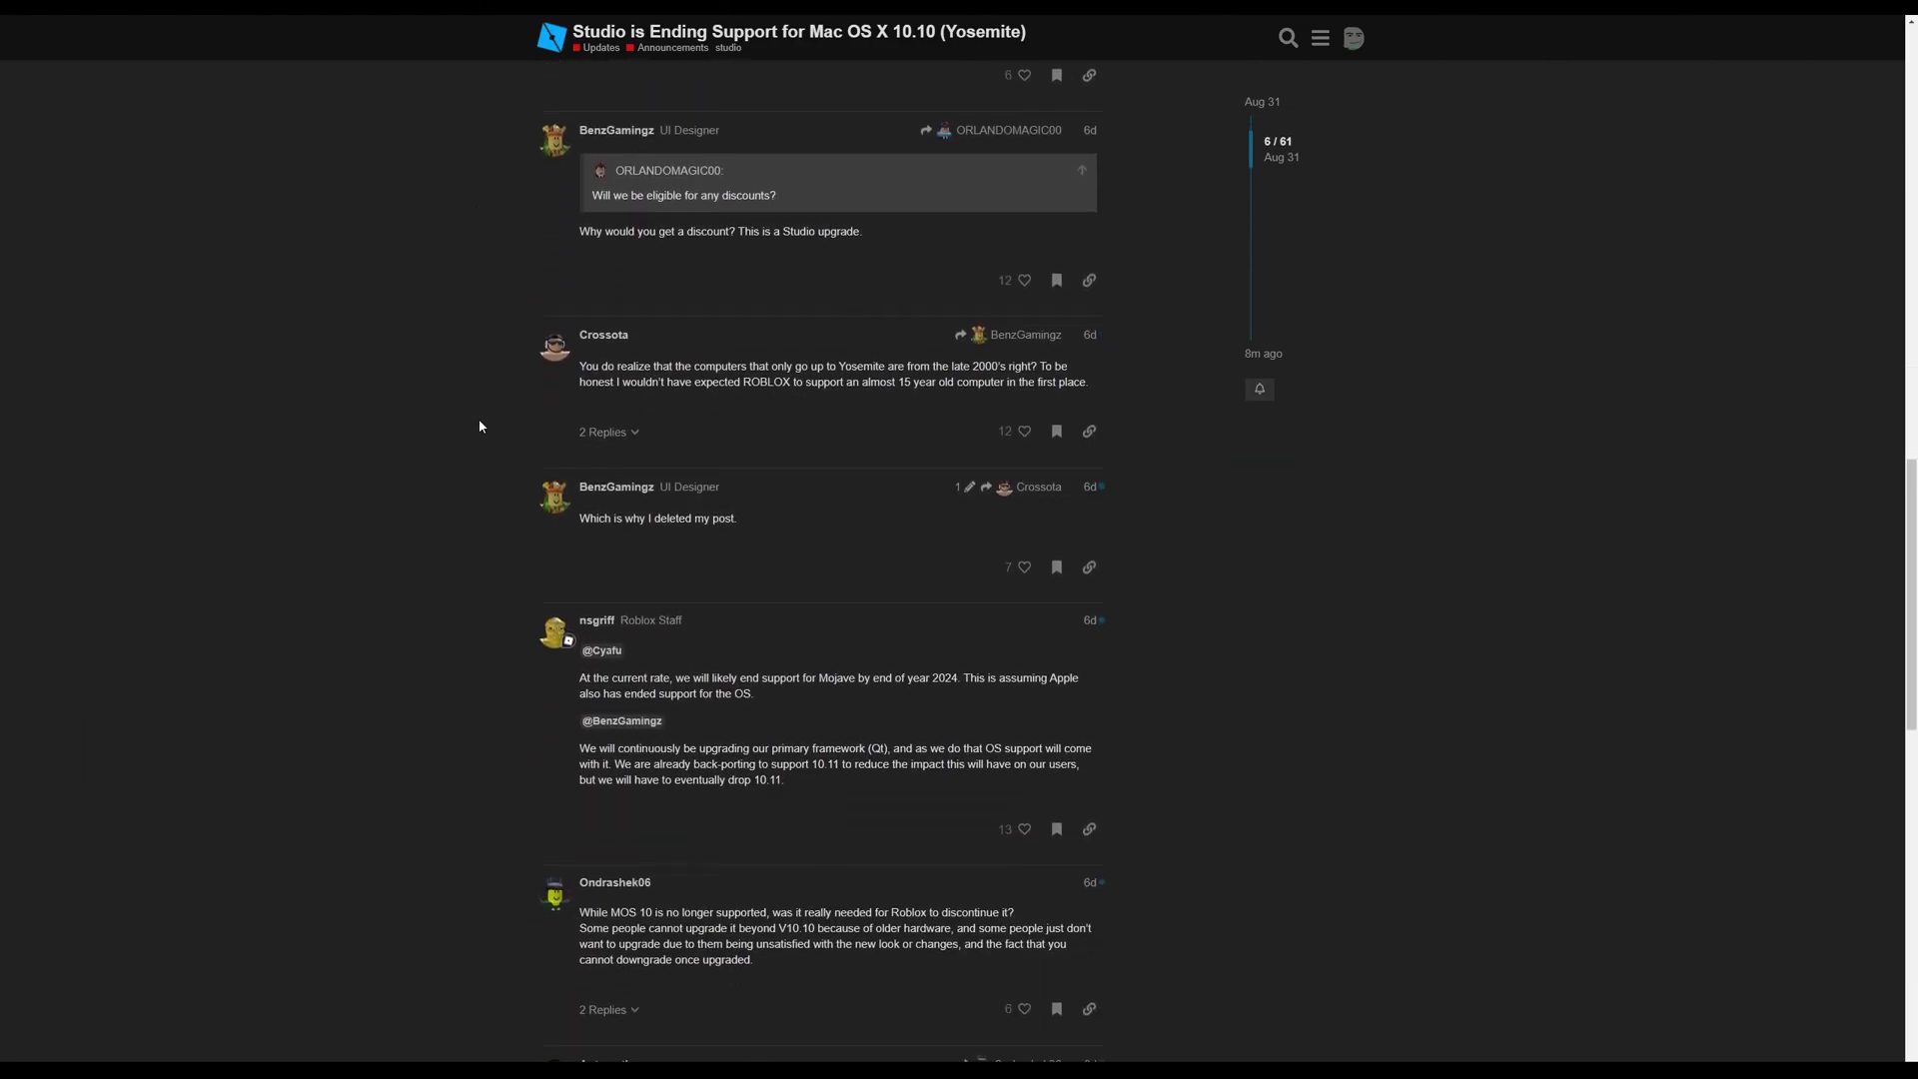
pyautogui.scroll(-2, 481, 427)
pyautogui.scroll(-2, 481, 426)
pyautogui.scroll(-2, 480, 427)
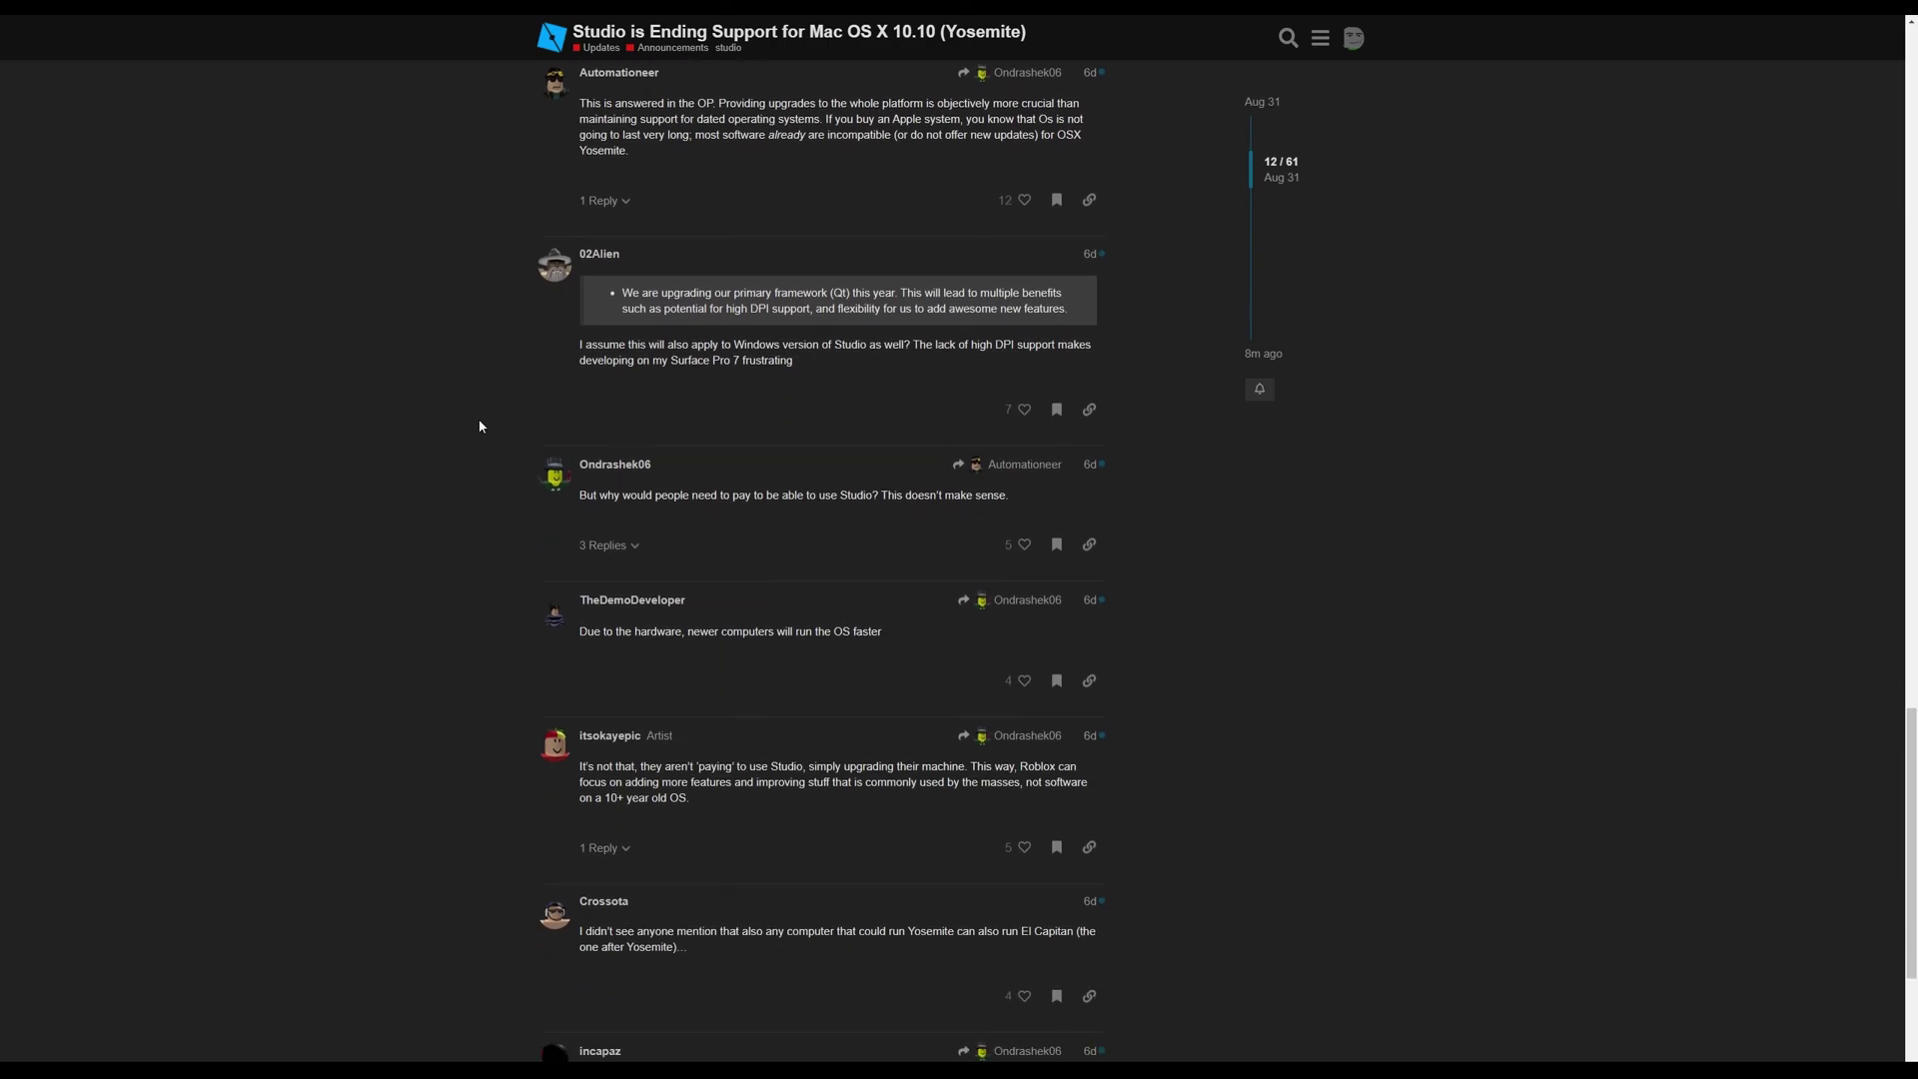
pyautogui.scroll(-2, 480, 427)
pyautogui.scroll(-2, 479, 426)
pyautogui.scroll(-1, 481, 425)
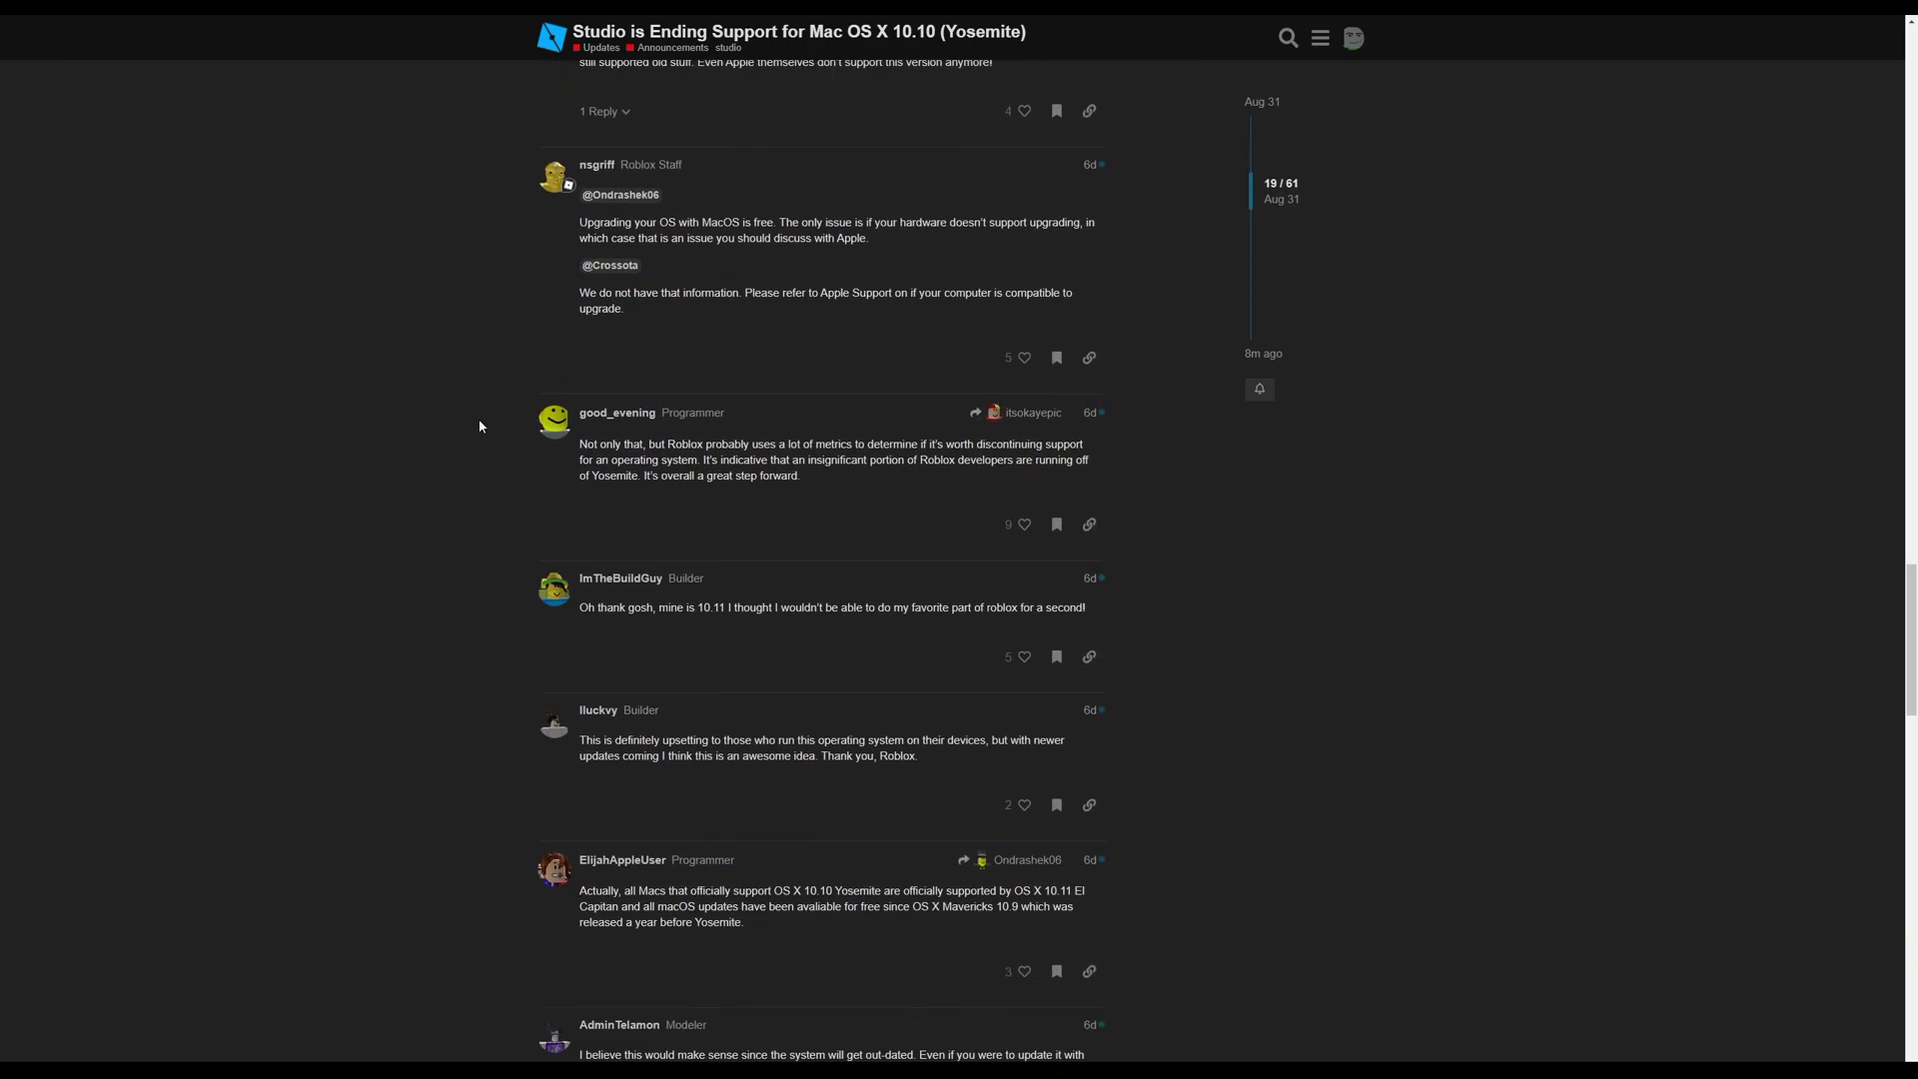
pyautogui.scroll(-3, 480, 427)
pyautogui.scroll(-3, 479, 425)
pyautogui.scroll(-3, 481, 426)
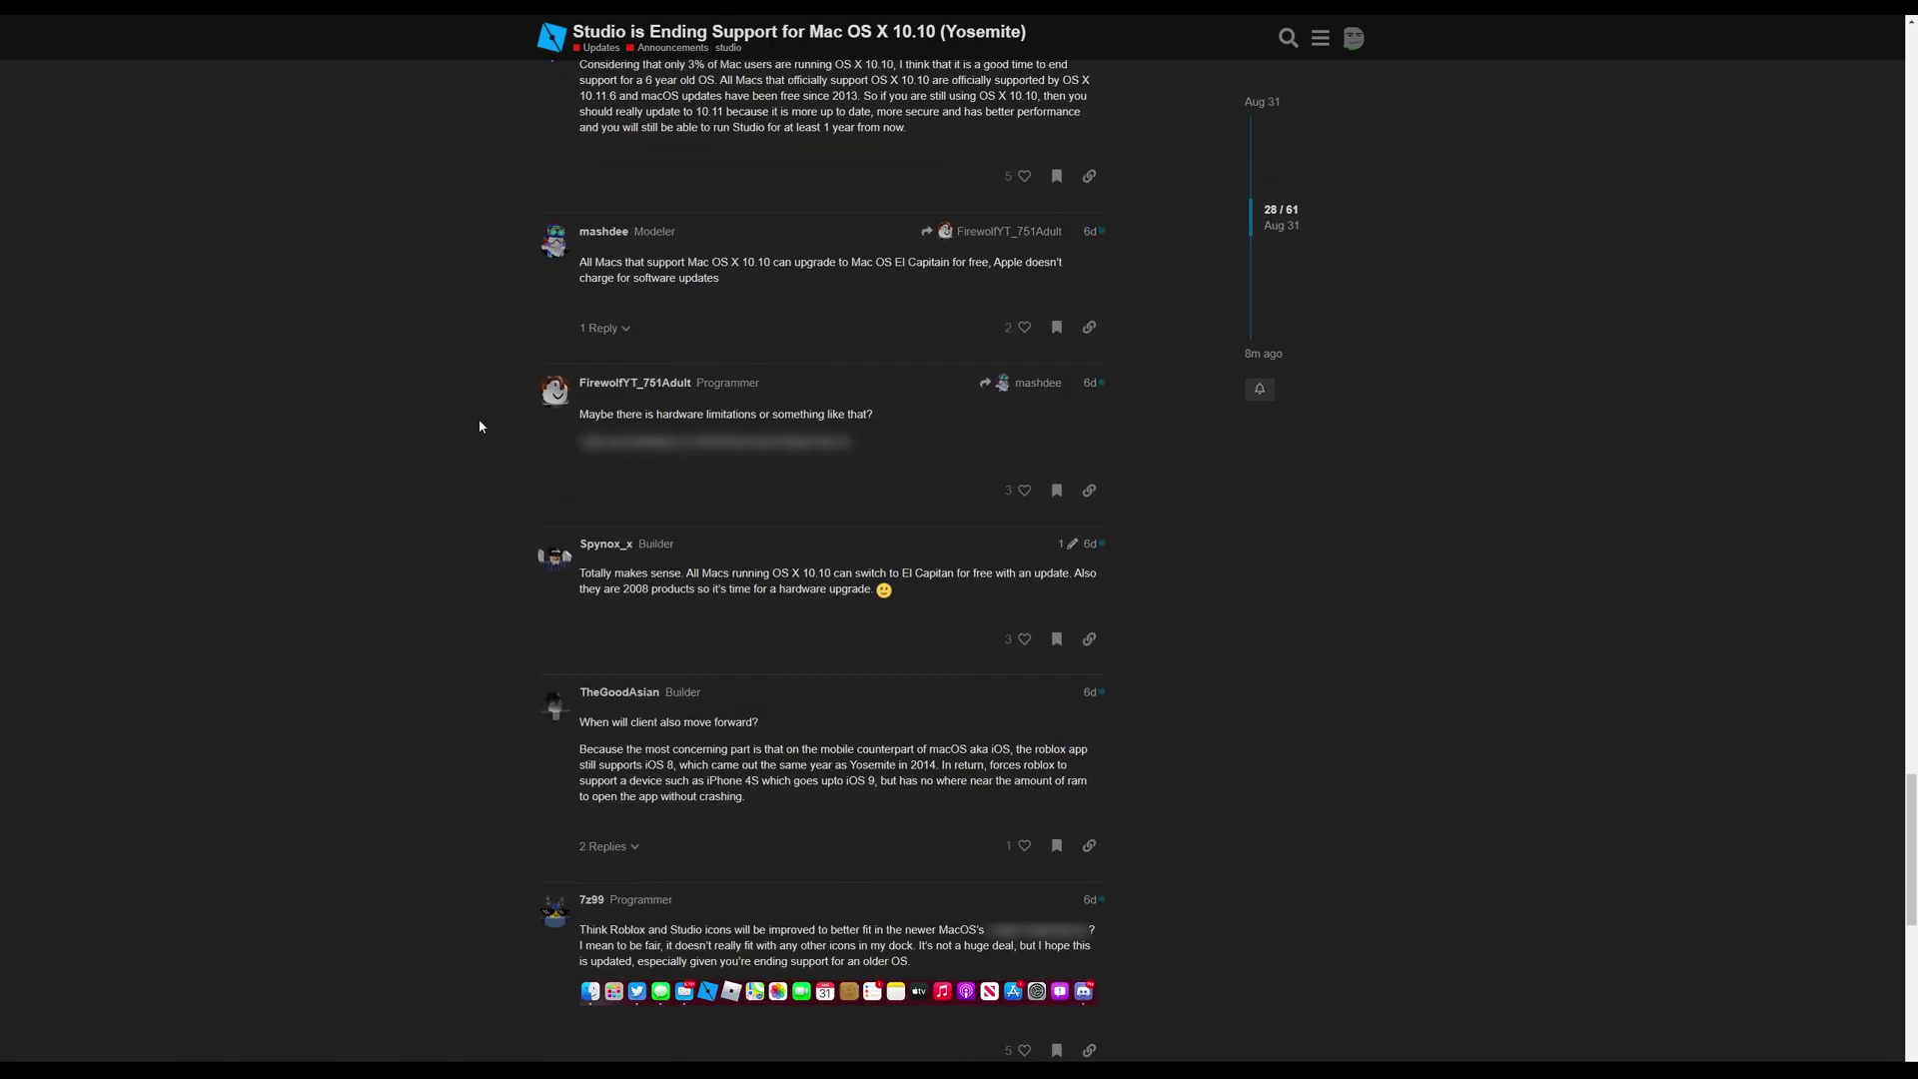
pyautogui.scroll(-3, 479, 426)
pyautogui.scroll(-3, 479, 426)
pyautogui.scroll(-3, 479, 427)
pyautogui.scroll(-3, 479, 425)
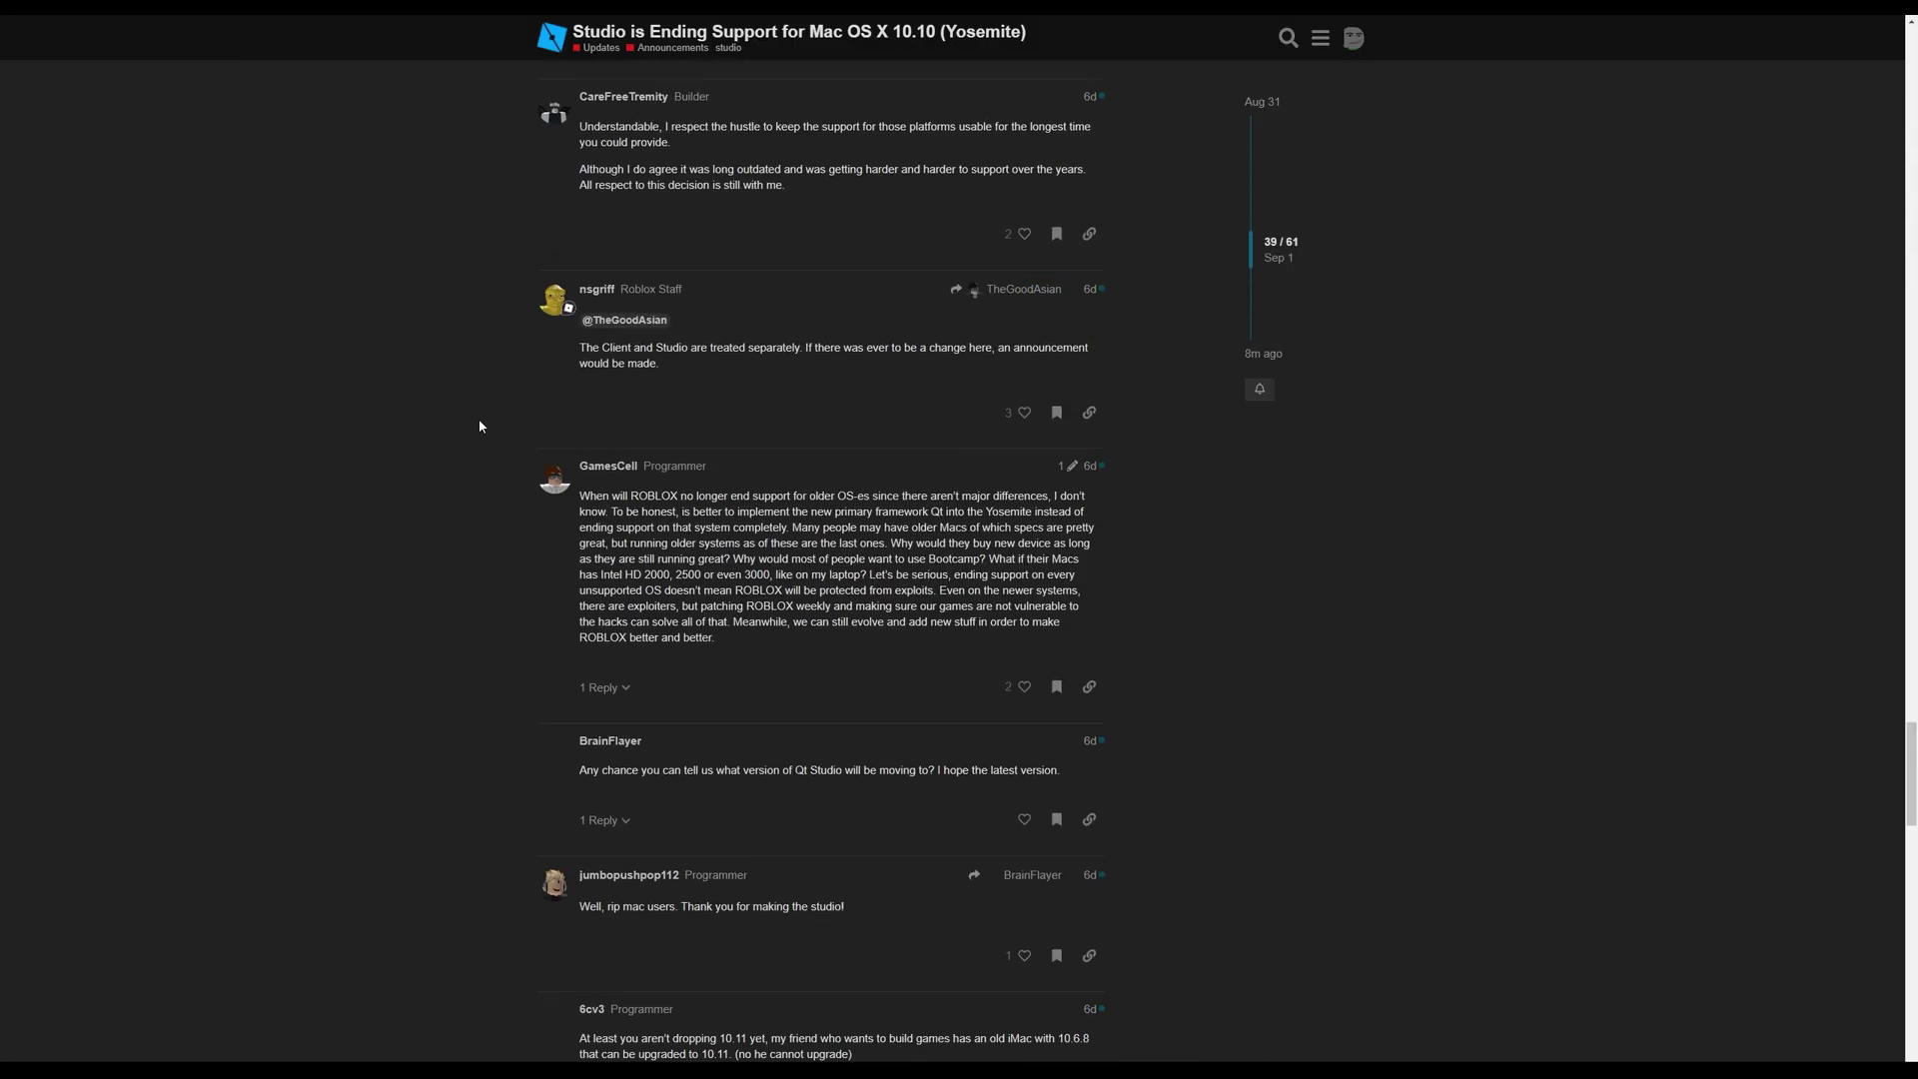
pyautogui.scroll(-3, 480, 426)
pyautogui.scroll(-1, 480, 425)
pyautogui.scroll(-3, 480, 427)
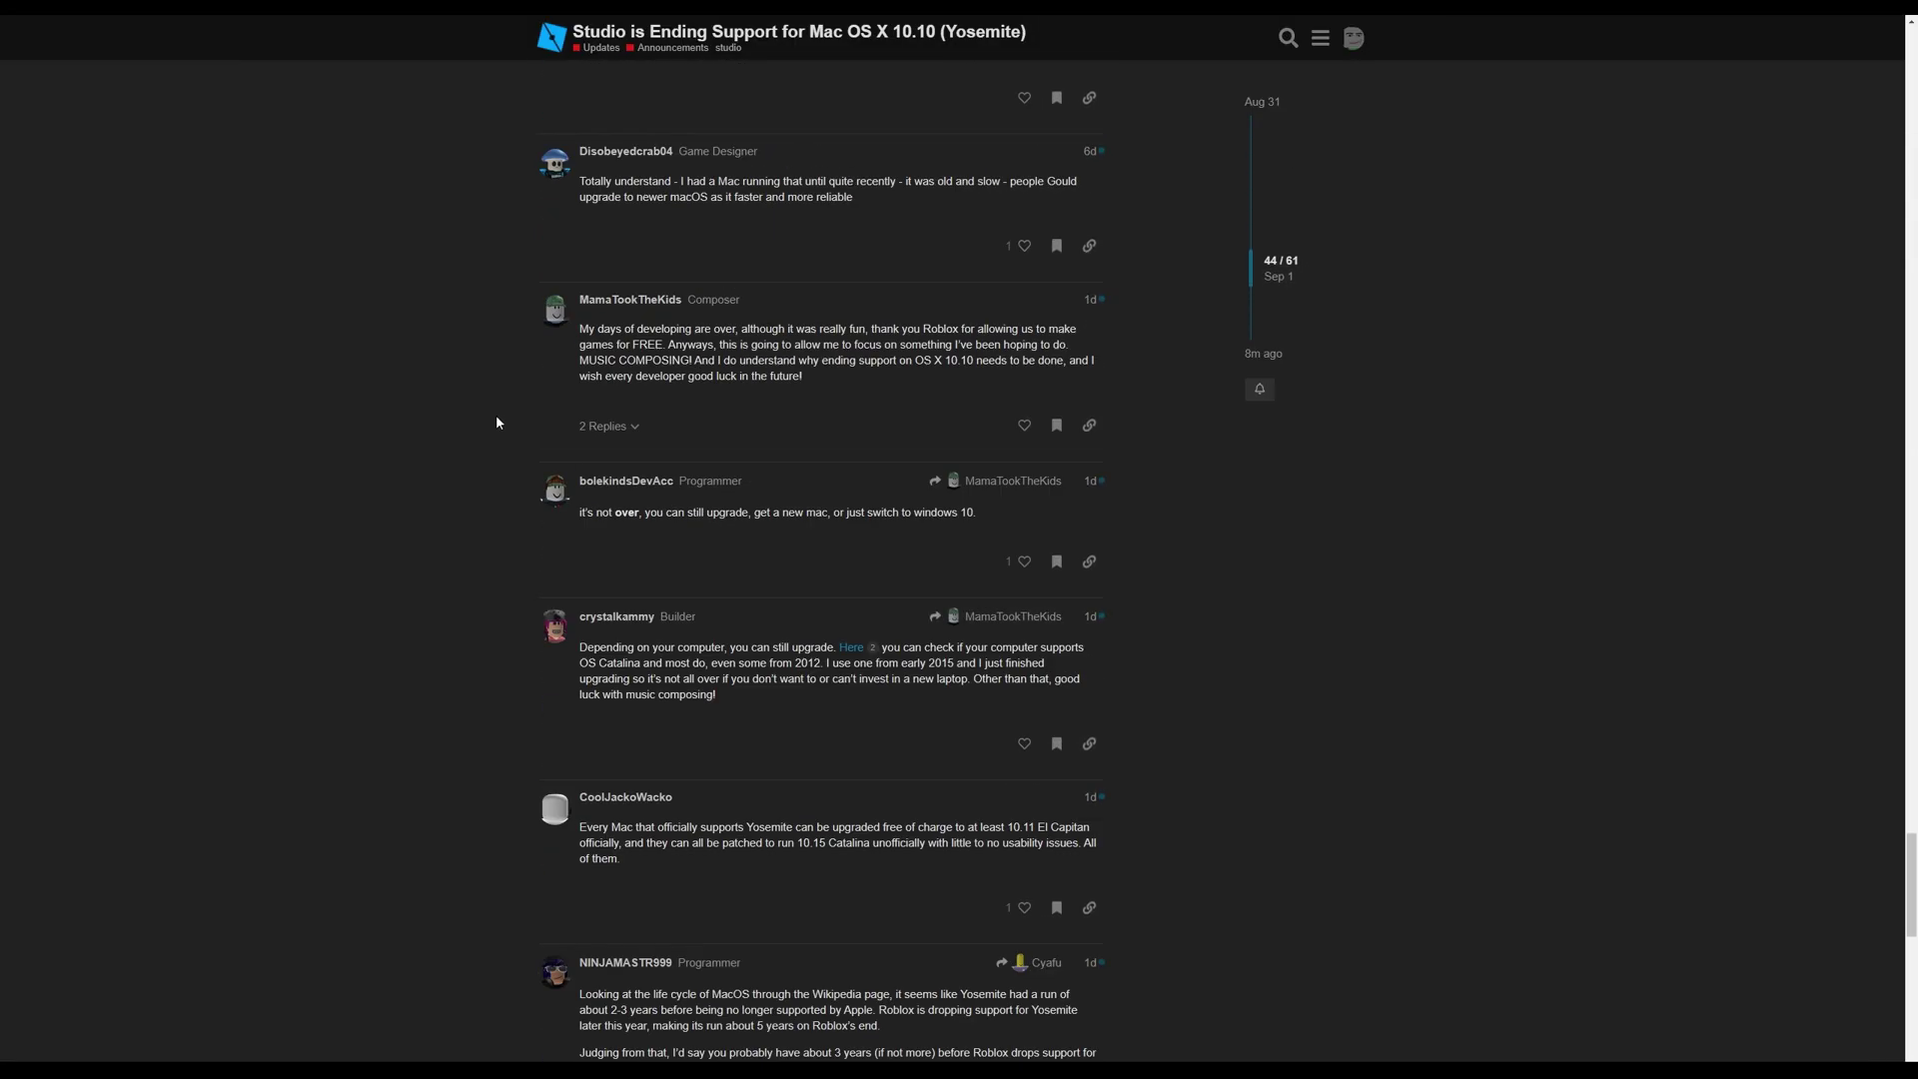
pyautogui.scroll(-3, 496, 423)
pyautogui.scroll(-2, 495, 415)
pyautogui.hotkey('alt', 'Left')
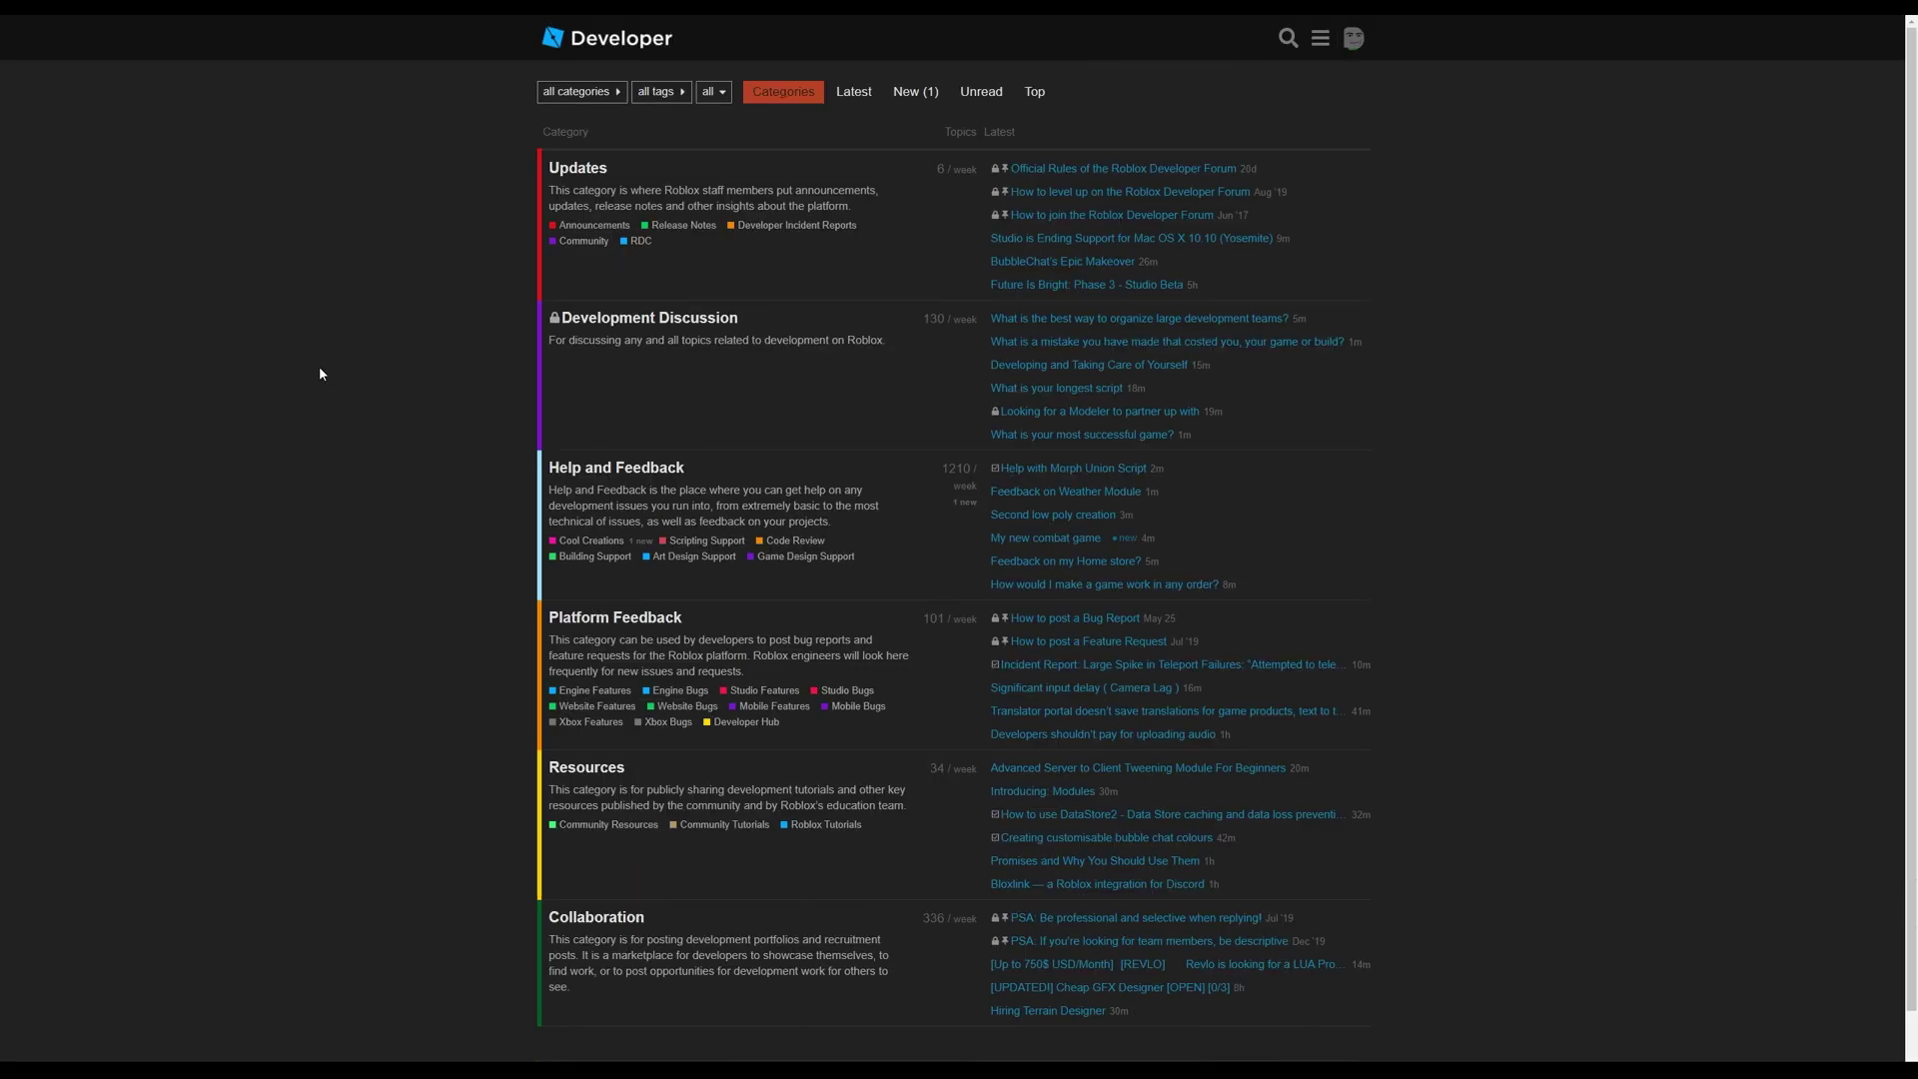
pyautogui.scroll(-1, 320, 367)
pyautogui.scroll(1, 319, 367)
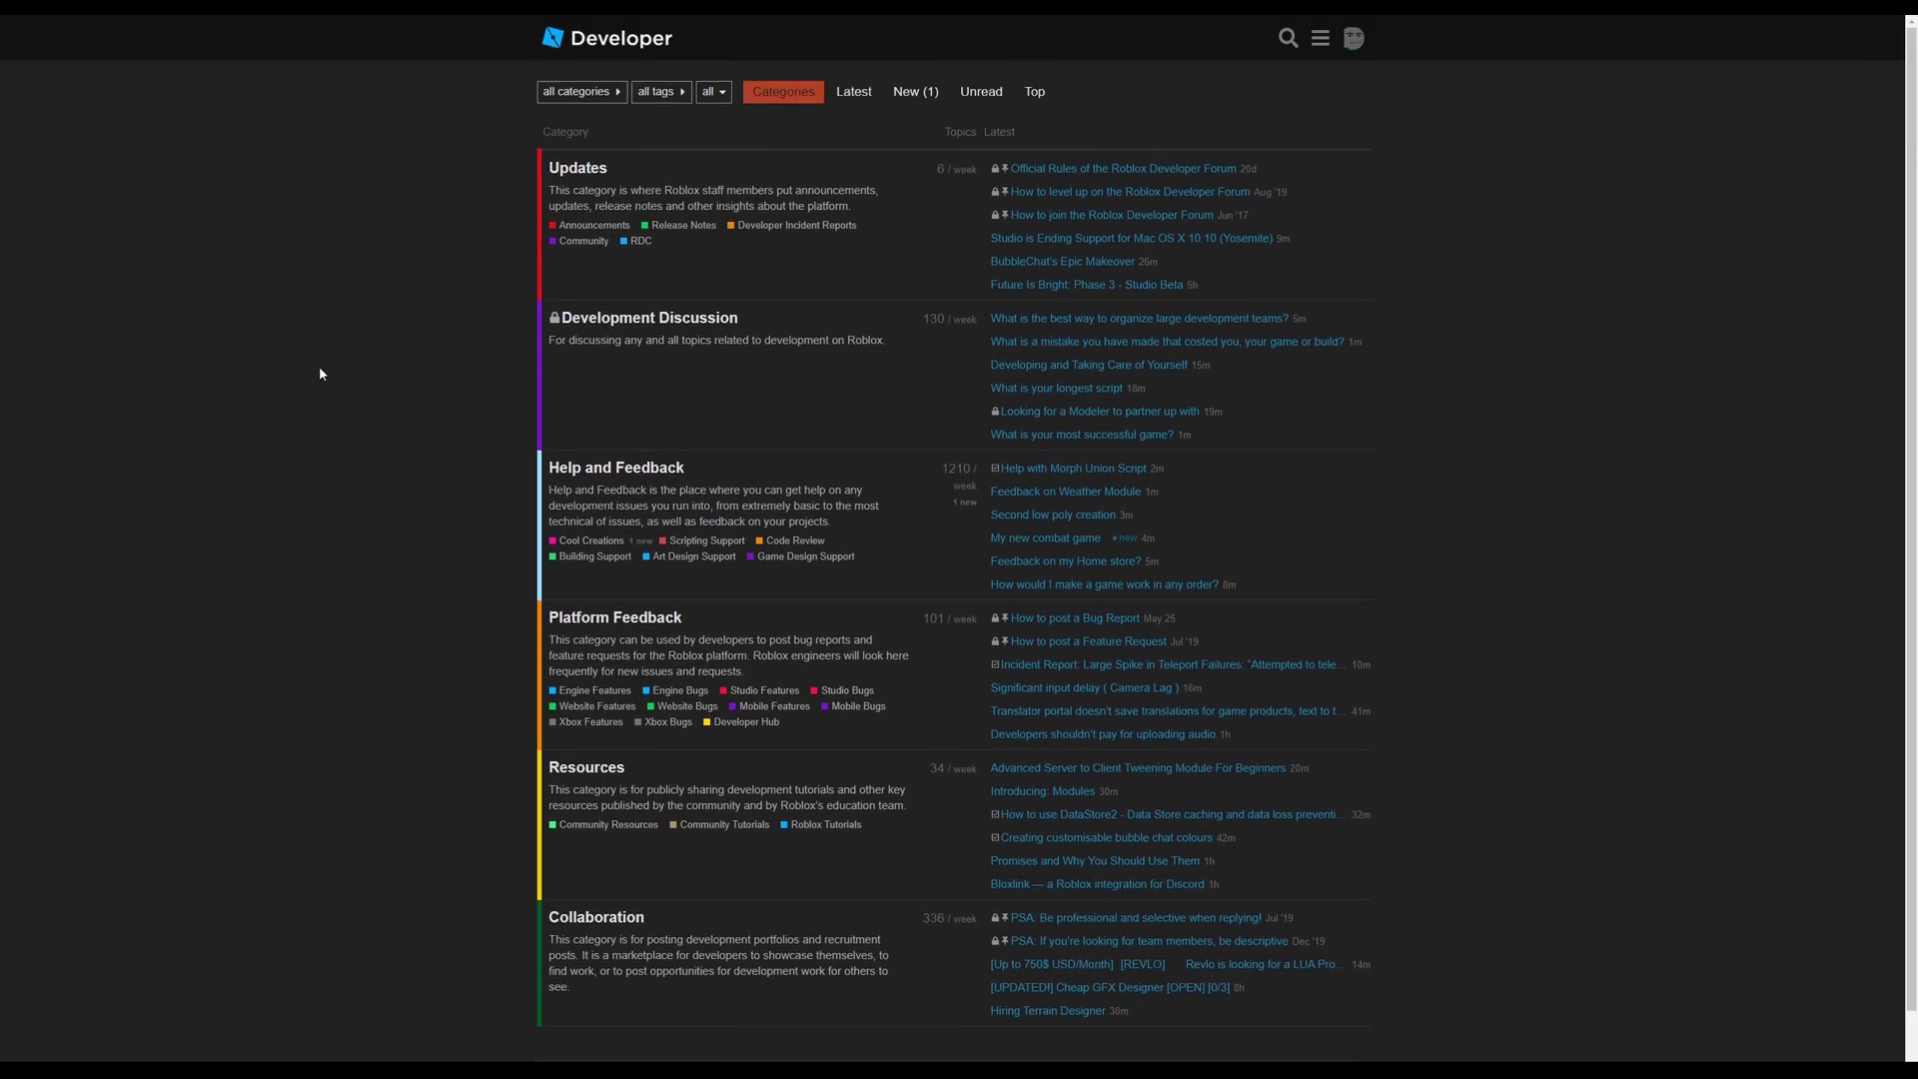